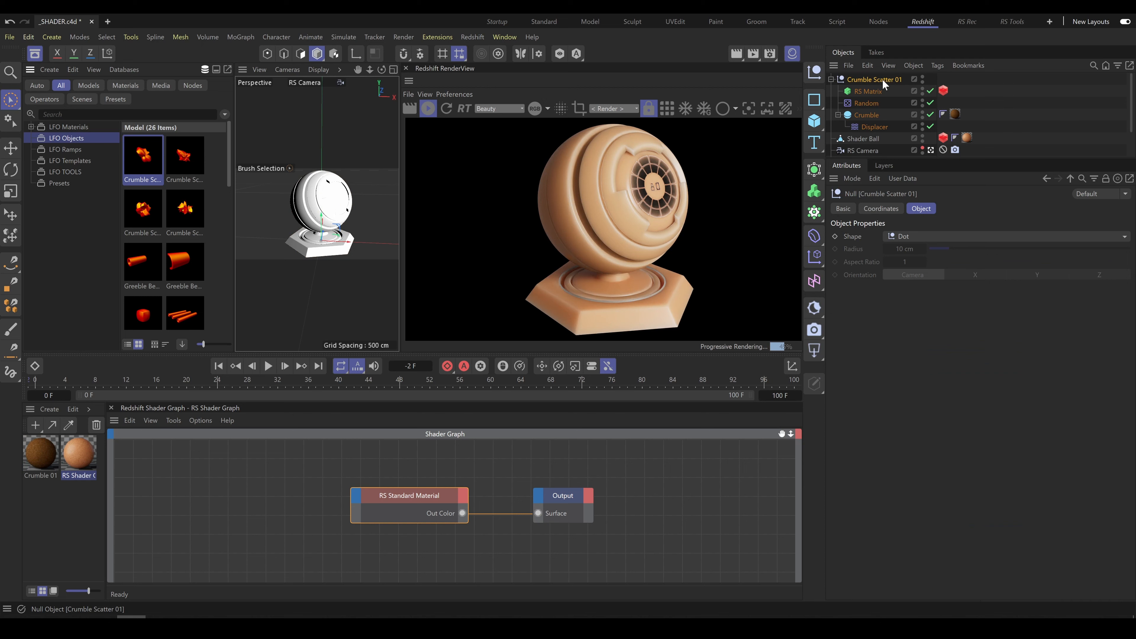
Step: Link the Shader Ball as the distribution object of the RS Matrix in the Crumble Scatter 01 group, and select the Displacer under Crumble
left_click(868, 92)
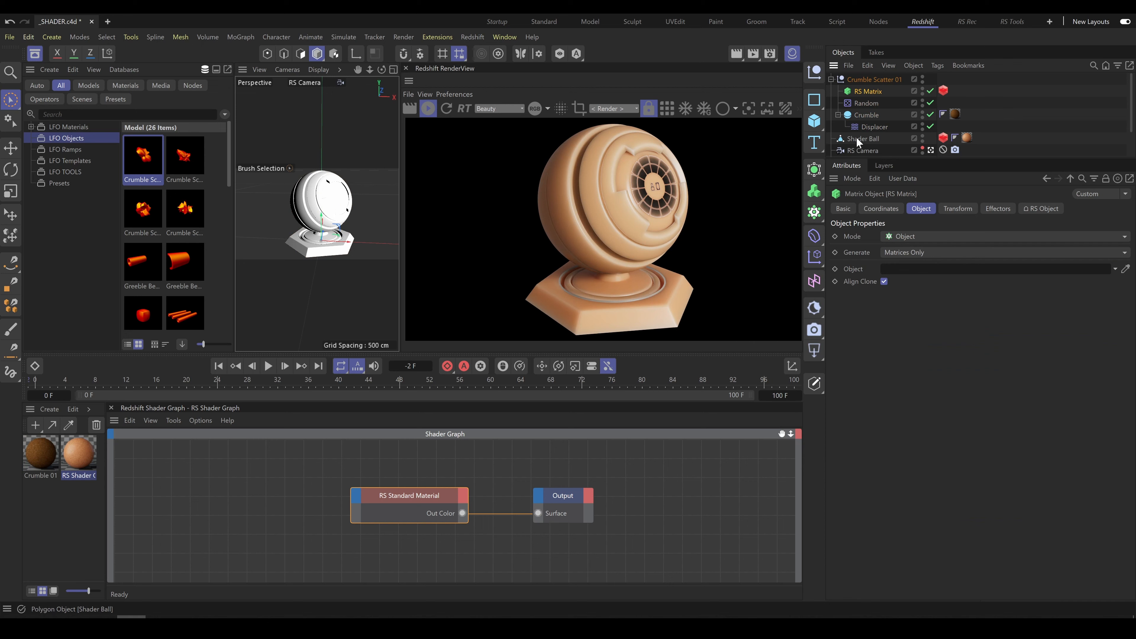
left_click_drag(856, 137, 896, 276)
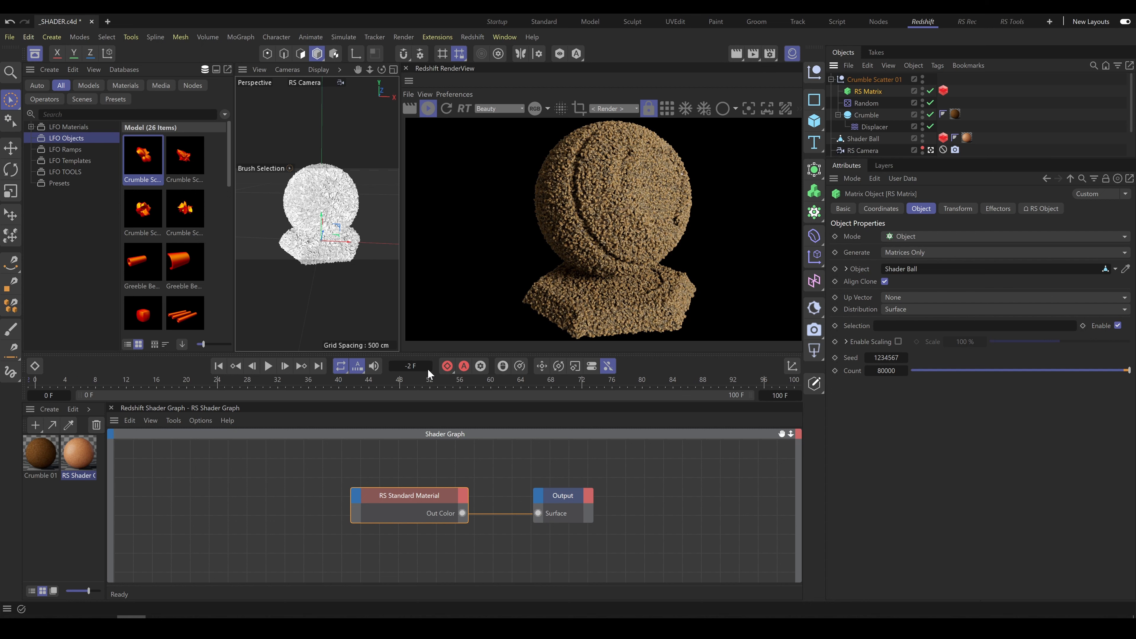
left_click(870, 115)
left_click(875, 126)
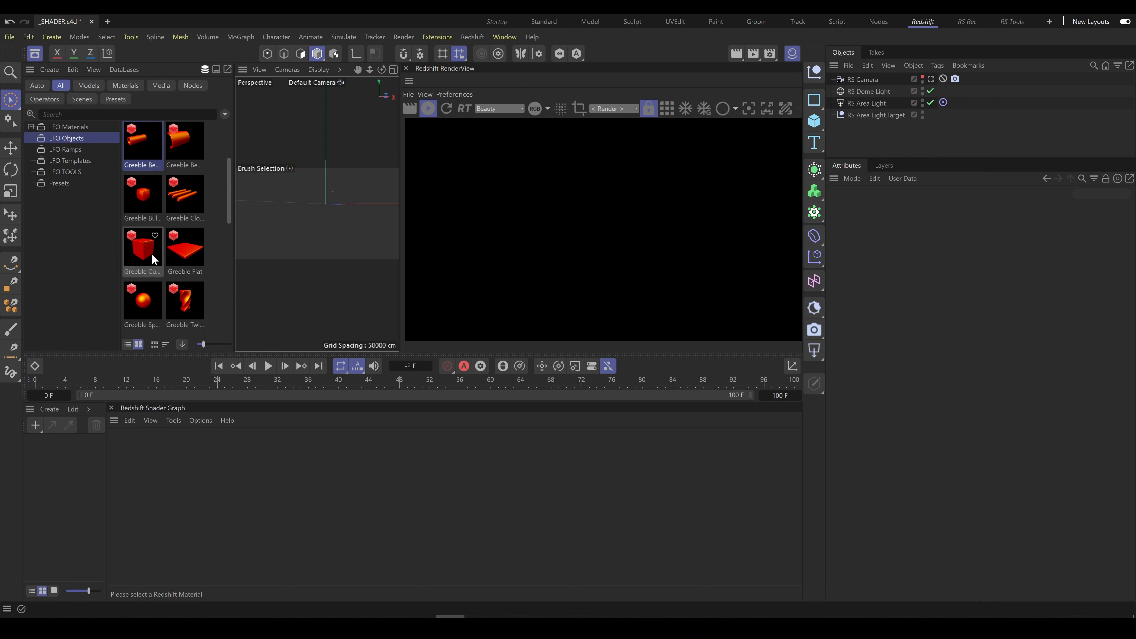
Step: Add the Greeble Bend asset from LFO Objects to the scene and view it from the side
left_click_drag(139, 149, 861, 74)
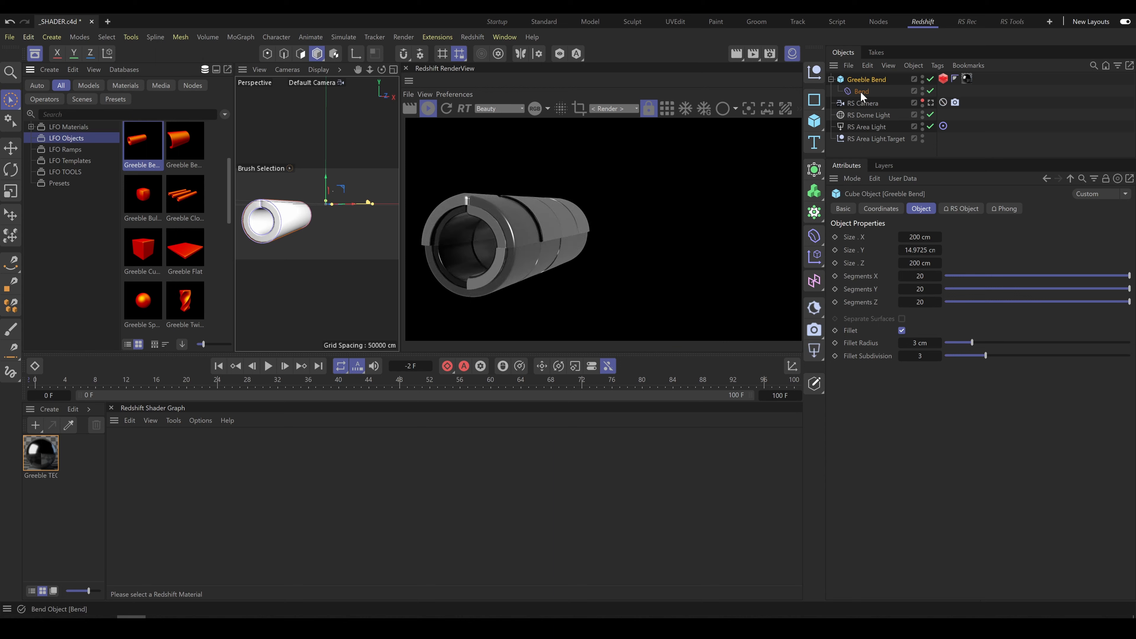
left_click(309, 253)
left_click_drag(307, 244, 256, 219, "alt")
scroll(264, 223, "up", 2)
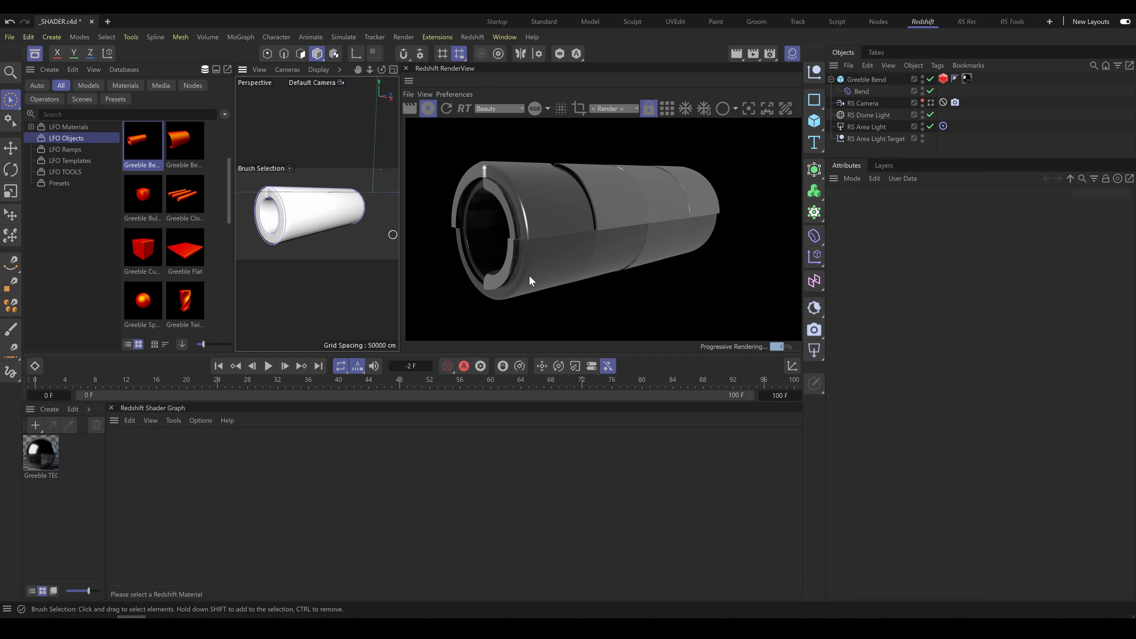
Step: Open the Greeble TECH material's node parameters and set its Greeble Type to 1
left_click(39, 455)
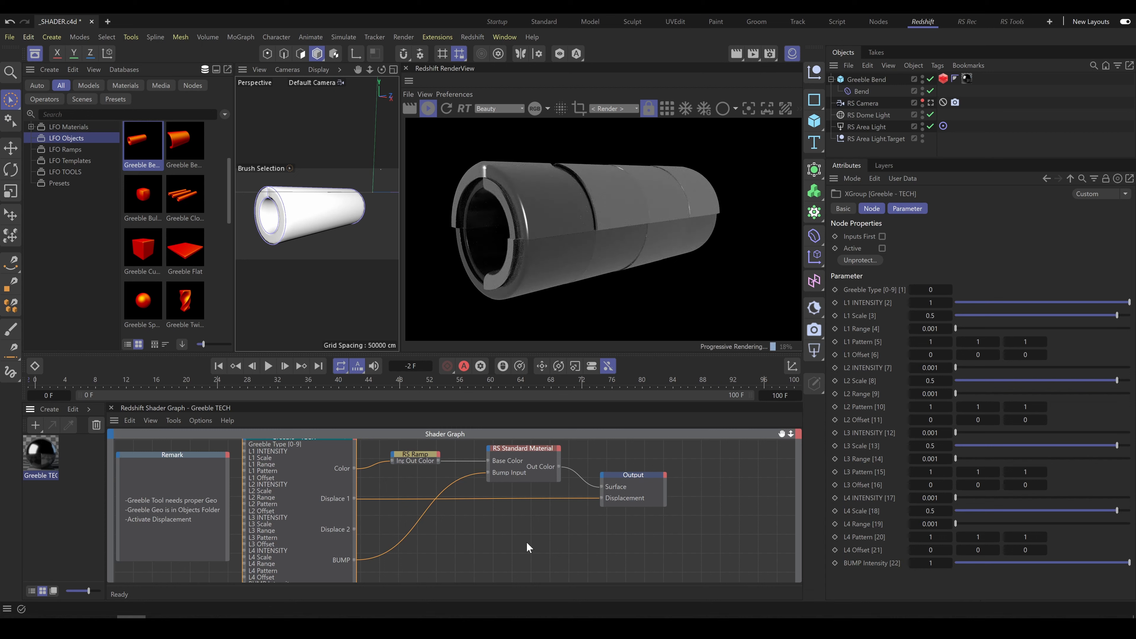
left_click(391, 445)
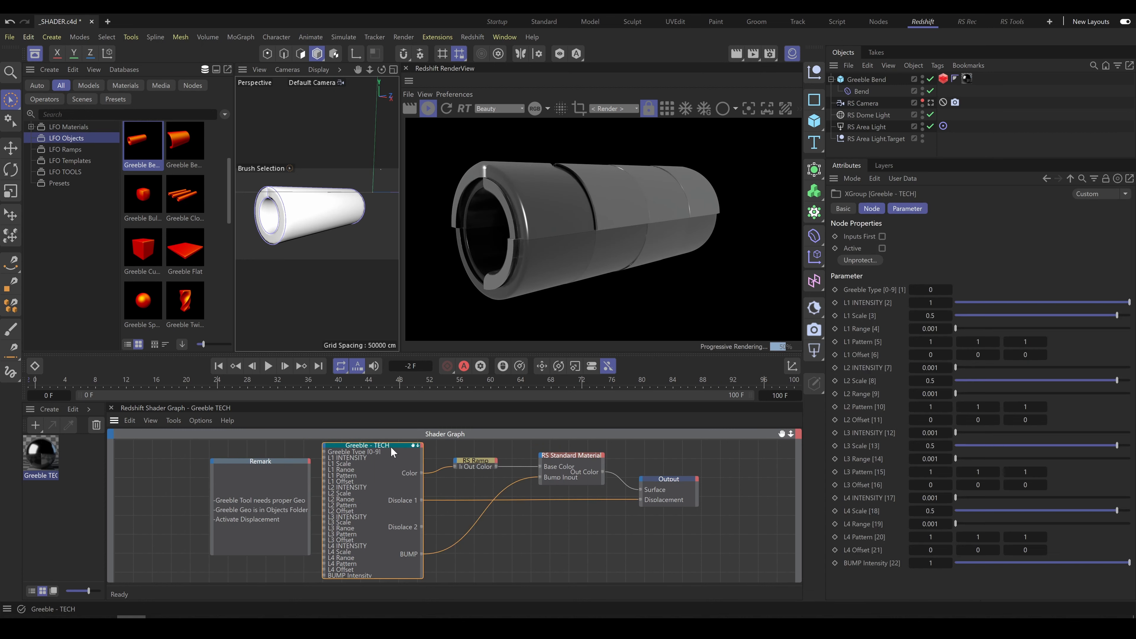
left_click(910, 207)
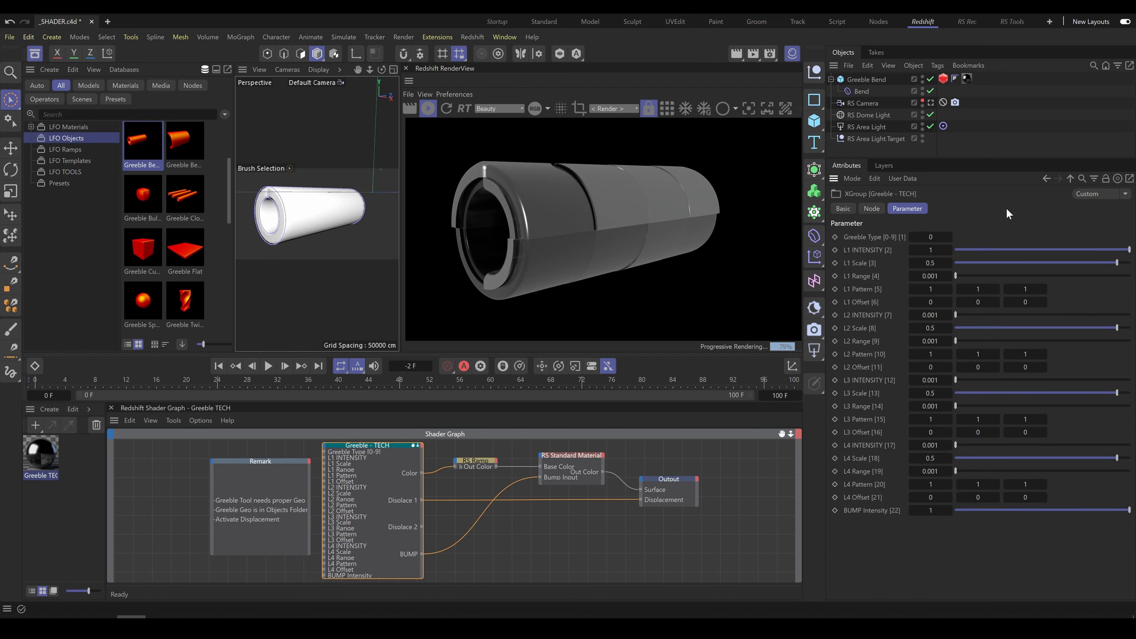
left_click(950, 236)
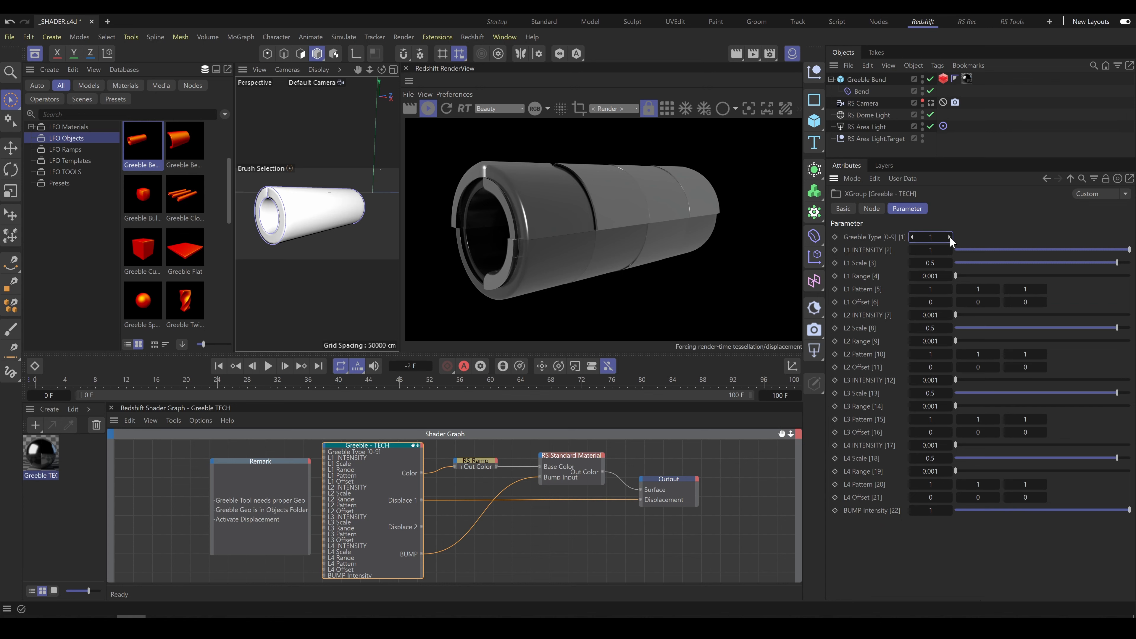
Step: Set L2 Intensity to about 0.62, L3 Intensity to 0.64, L4 Intensity to 0.51 and L4 Range to 0.47
left_click(1120, 315)
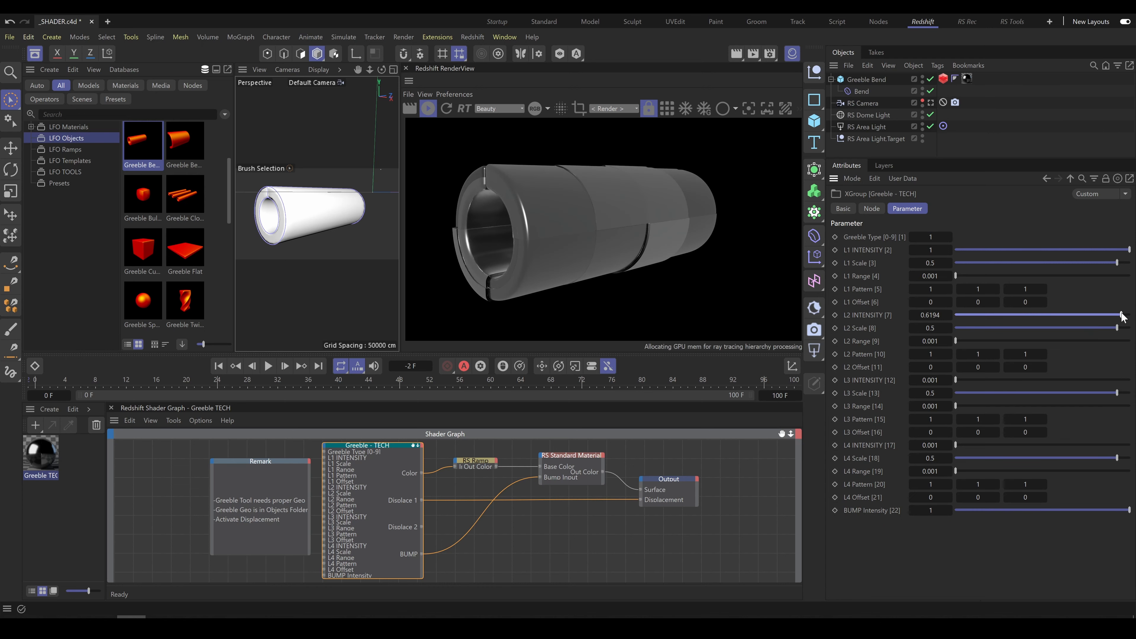
left_click(1121, 380)
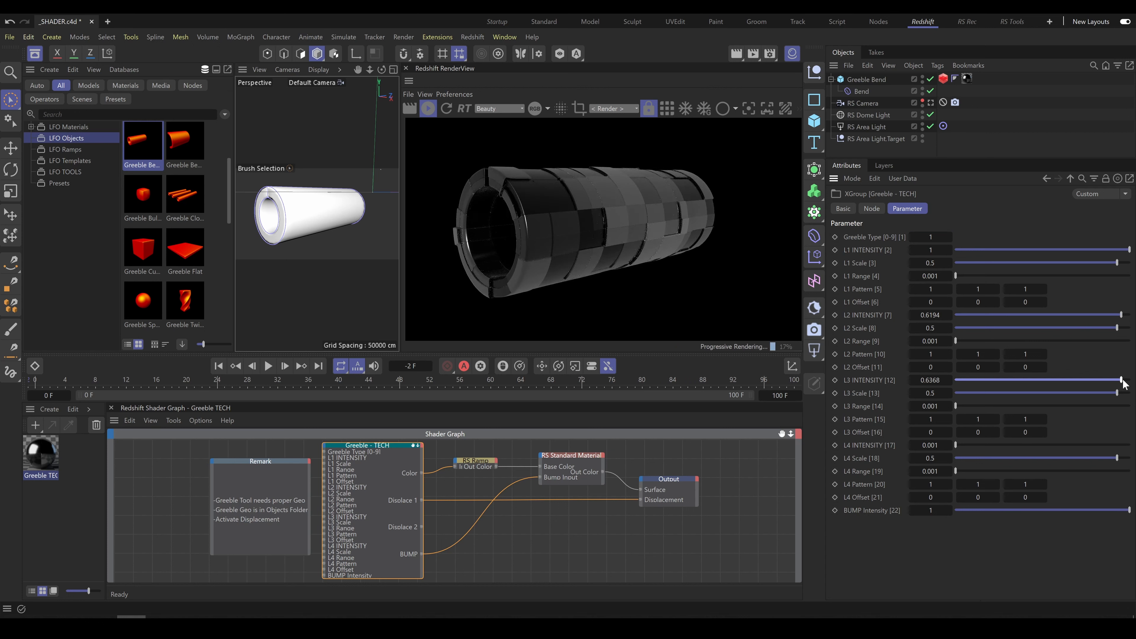
left_click(1117, 446)
left_click(1115, 471)
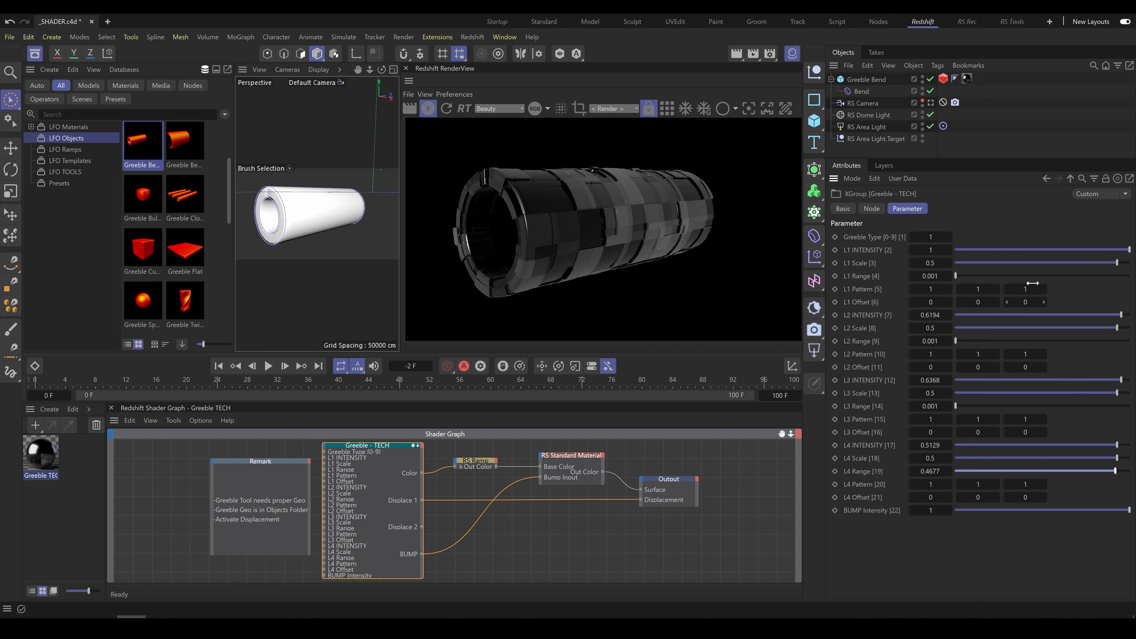
Step: Give the RS Dome Light an HDRI texture with exposure about 1.19 and check the lit greeble tube from several angles
left_click(880, 117)
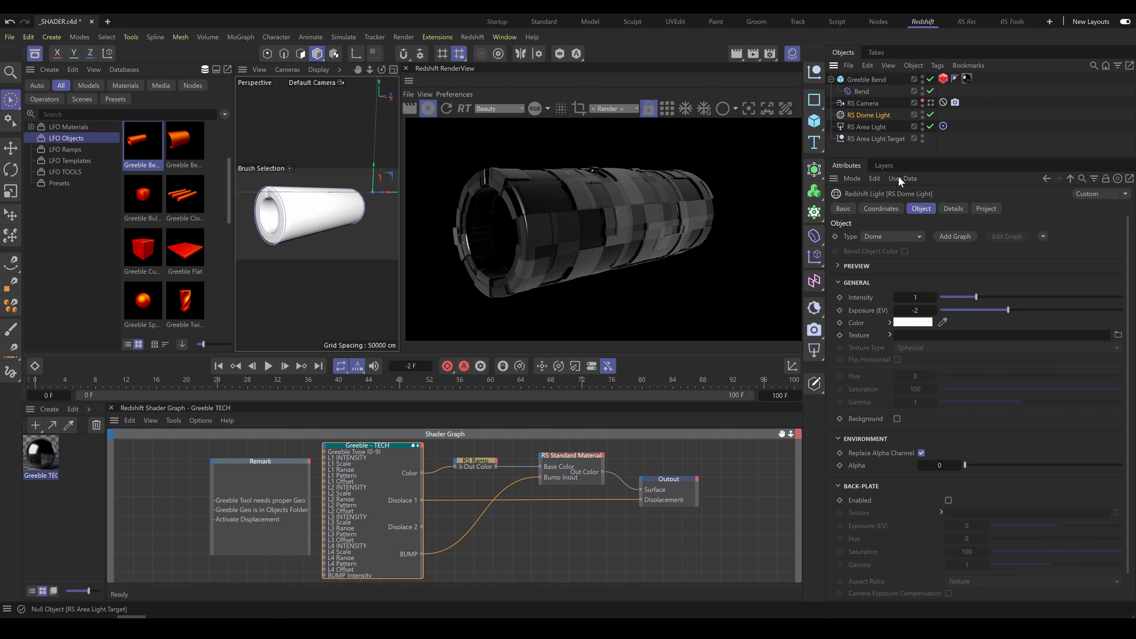
left_click(1048, 309)
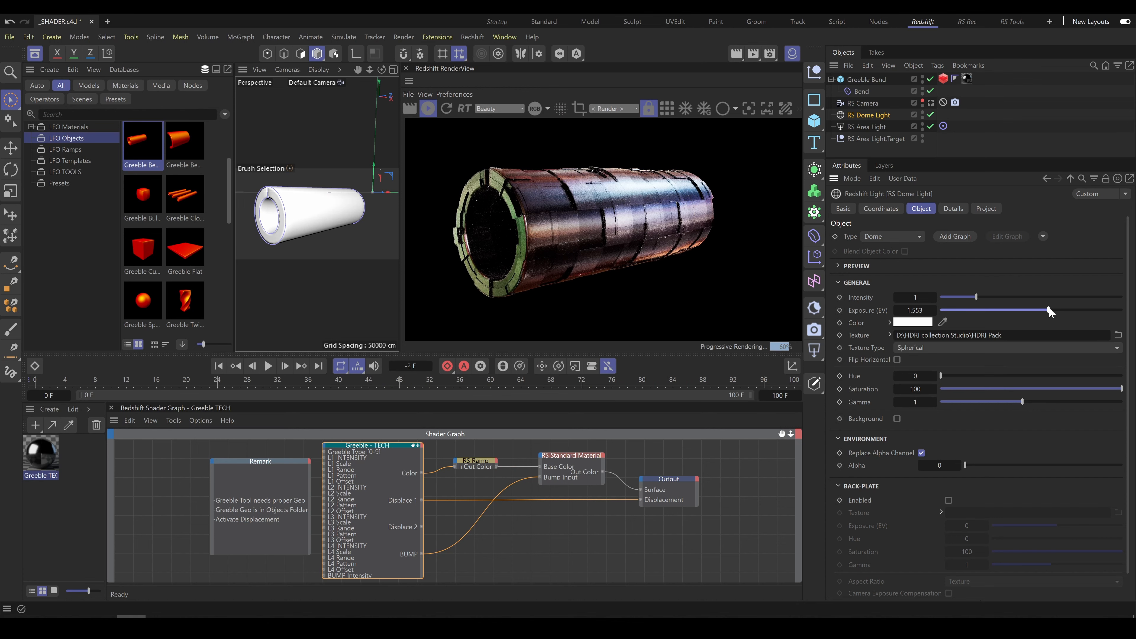
mouse_move(1049, 309)
left_mouse_down()
mouse_move(1019, 312)
mouse_move(1063, 311)
mouse_move(1044, 313)
left_mouse_up()
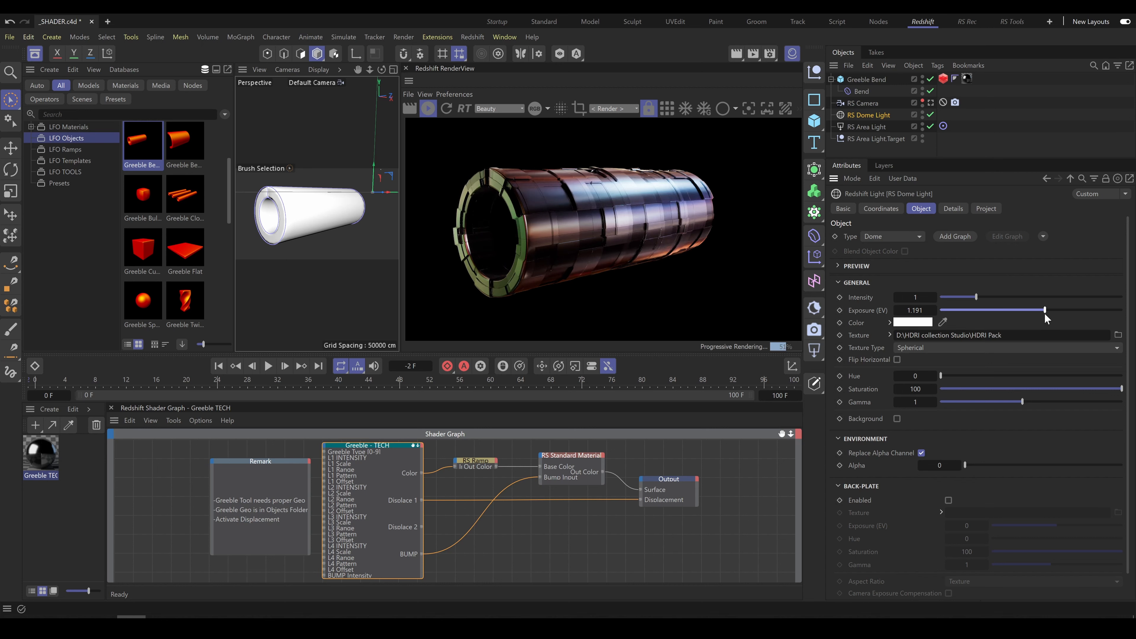
left_click_drag(305, 217, 372, 202, "alt")
middle_click_drag(275, 210, 312, 208, "alt")
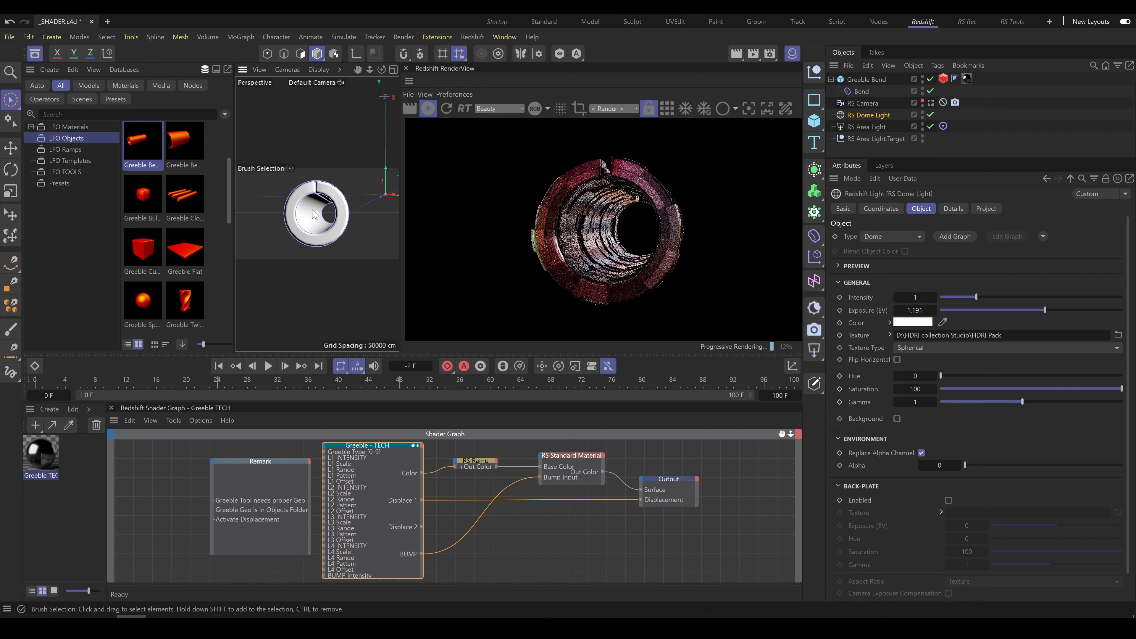
left_click_drag(312, 211, 280, 224, "alt")
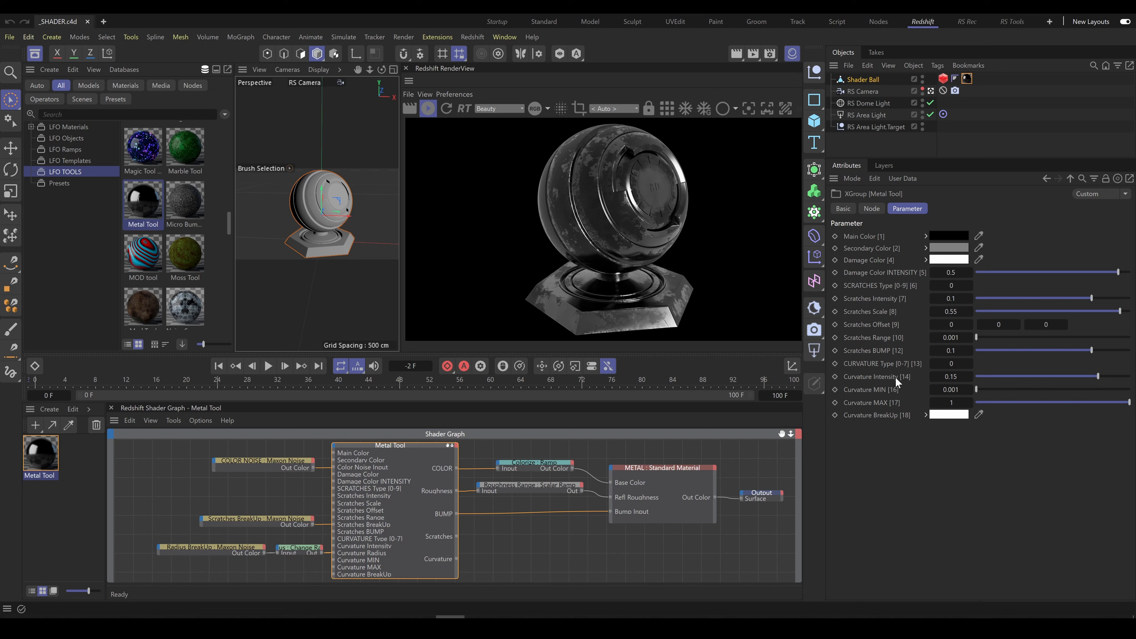
Step: Lower the Metal Tool's Curvature Intensity and Scratches Intensity to 0.001
left_click_drag(1084, 377, 990, 373)
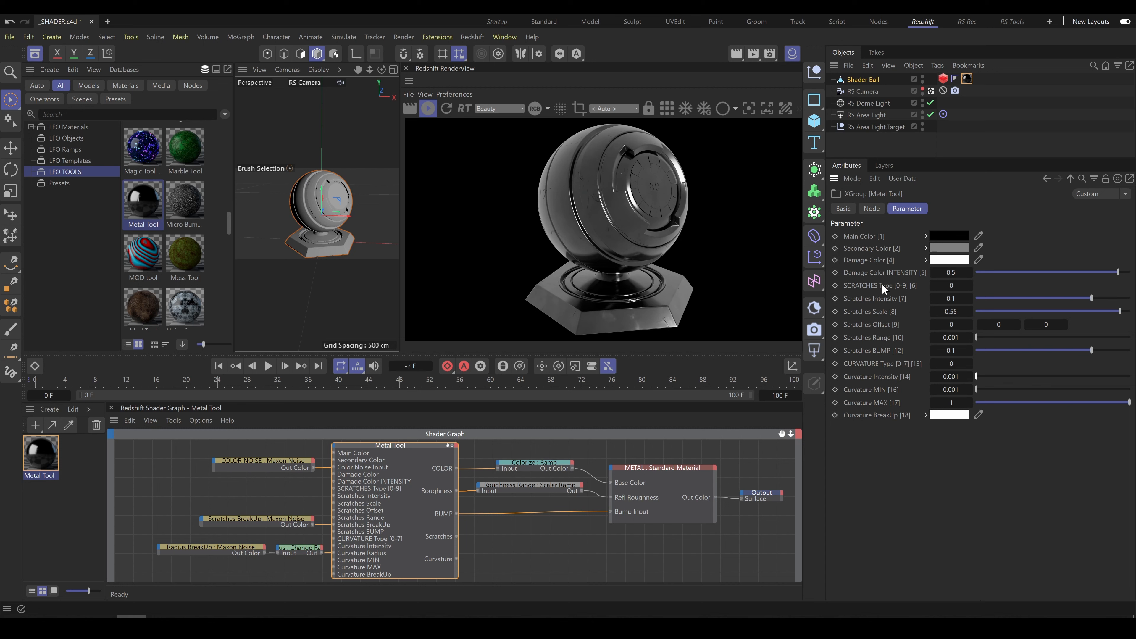
left_click_drag(1090, 298, 953, 297)
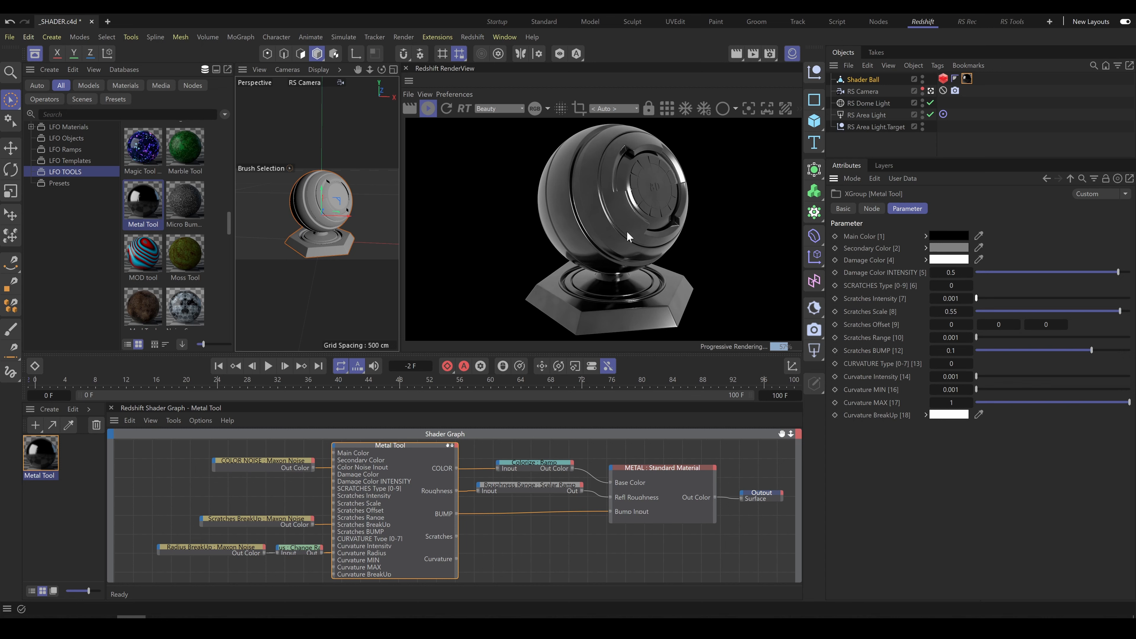
Step: Tint the end knot of the Colorize ramp blue by setting its saturation to 71%
left_click(542, 469)
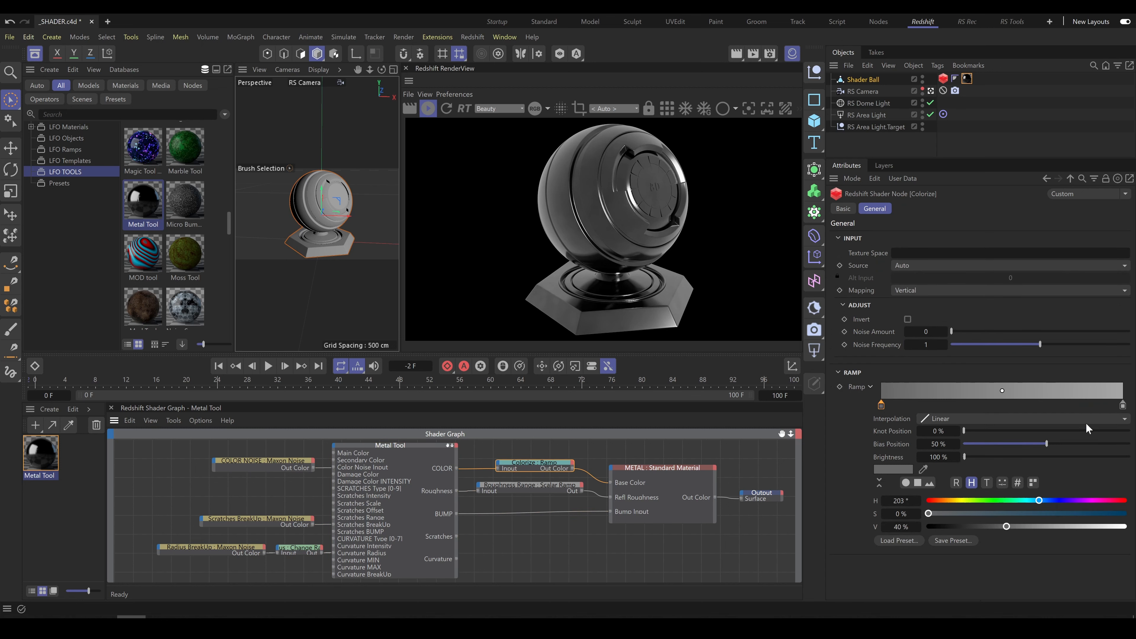
left_click(1123, 406)
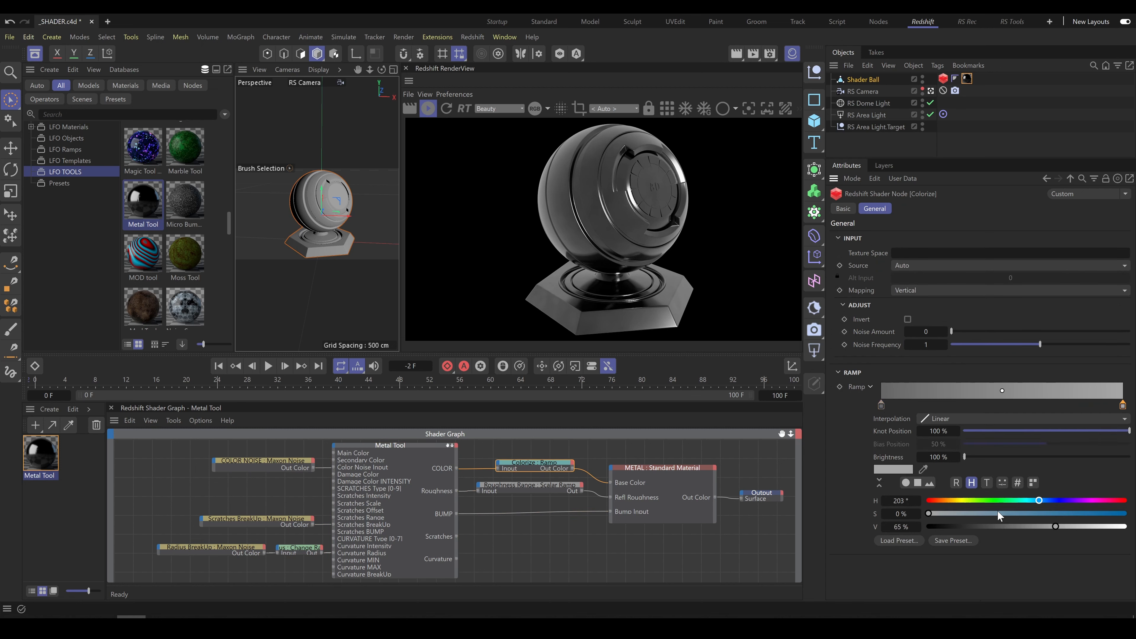
left_click_drag(998, 512, 1069, 514)
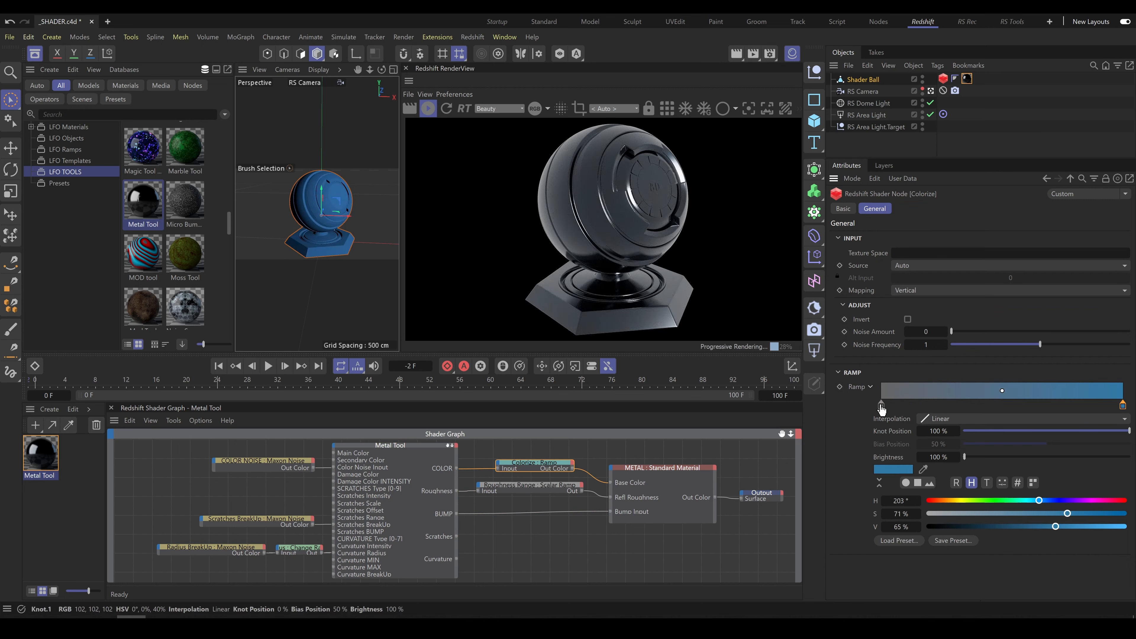
Step: Set the Colorize ramp's first knot to 50% saturation and 34% value, and its end knot to 80% value
left_click(881, 406)
left_click(1027, 513)
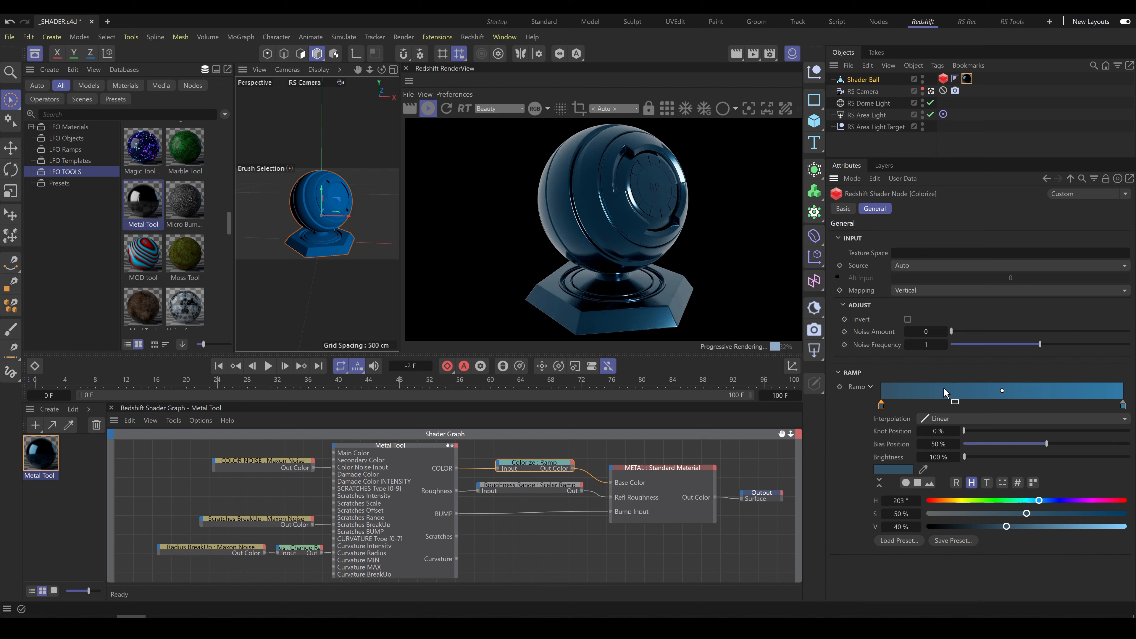
left_click(973, 527)
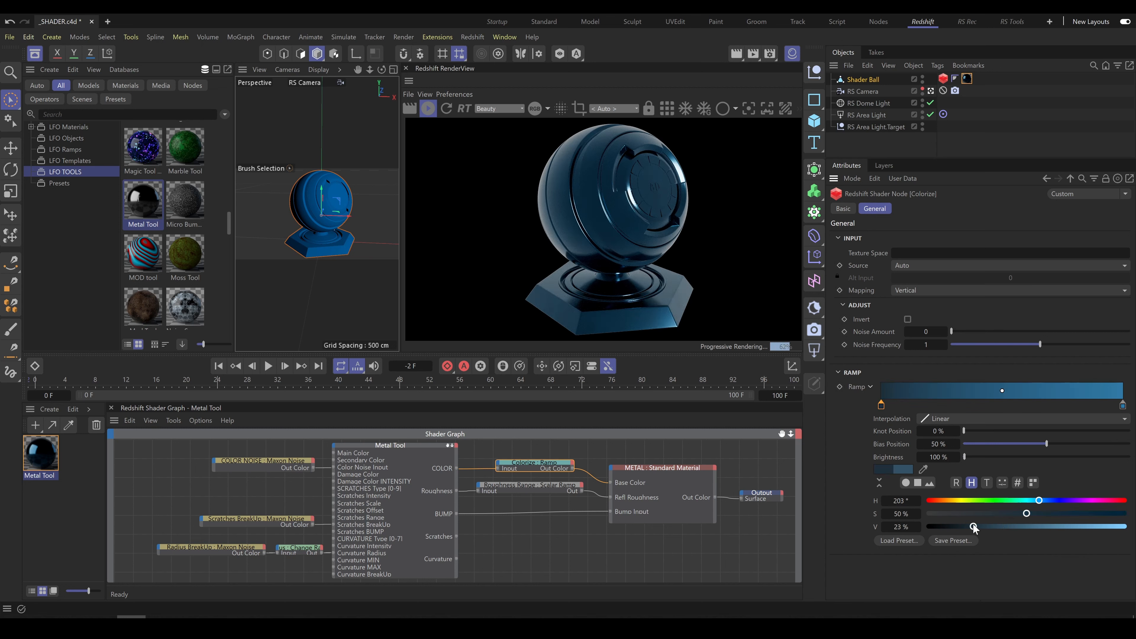
left_click_drag(974, 528, 994, 527)
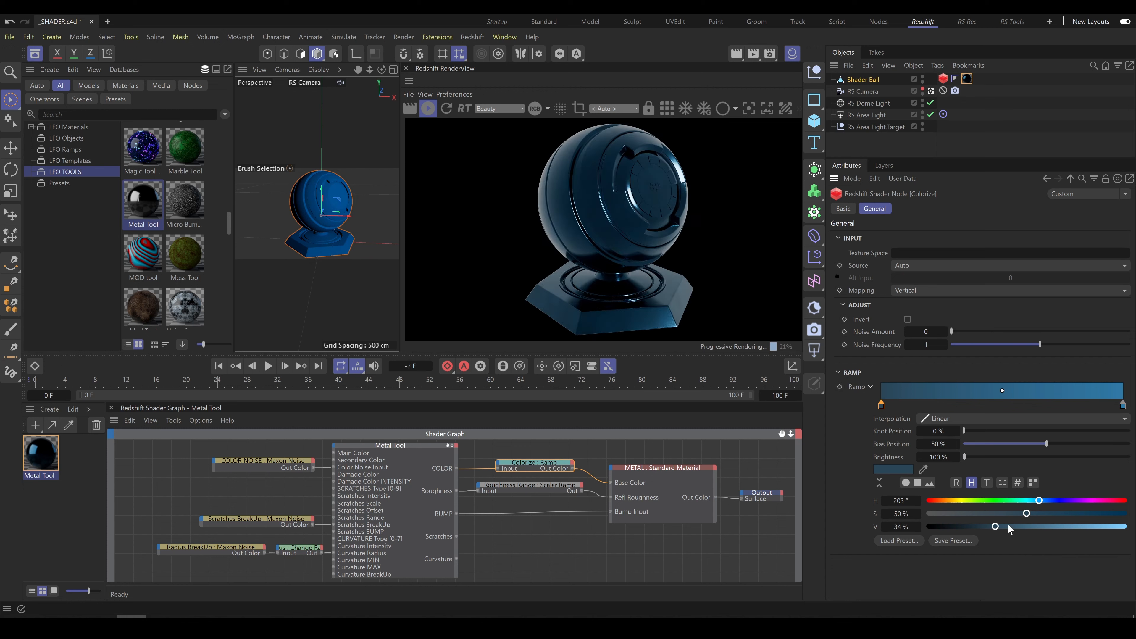
left_click(1122, 405)
left_click(1085, 526)
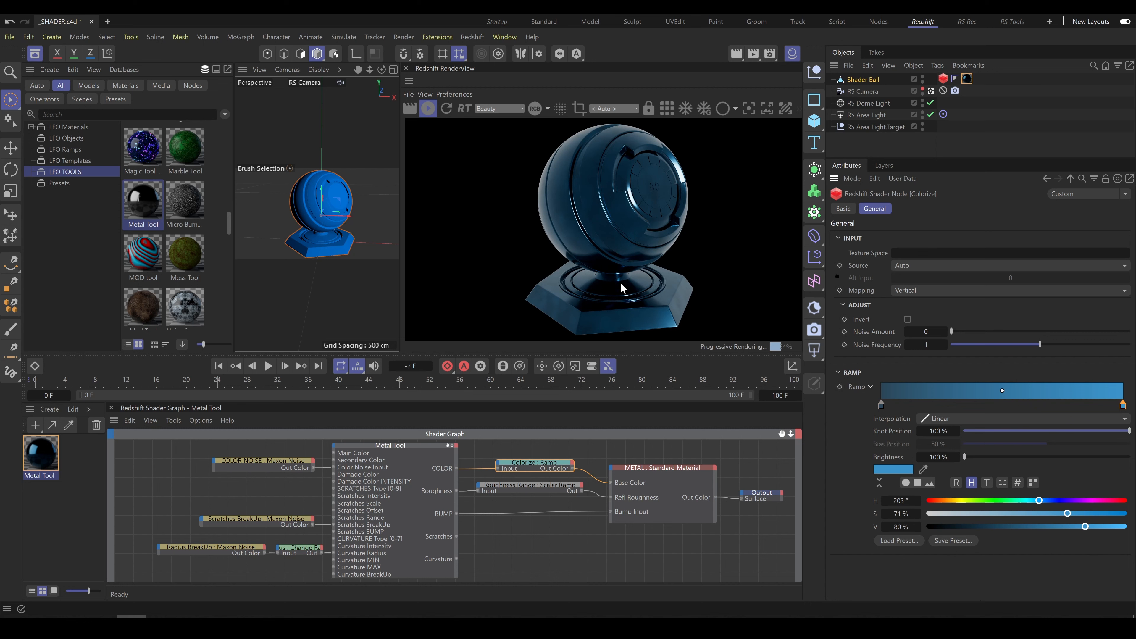
Step: Set the COLOR NOISE node's Cycles to 3.78 and change its noise type to Buya
left_click(268, 460)
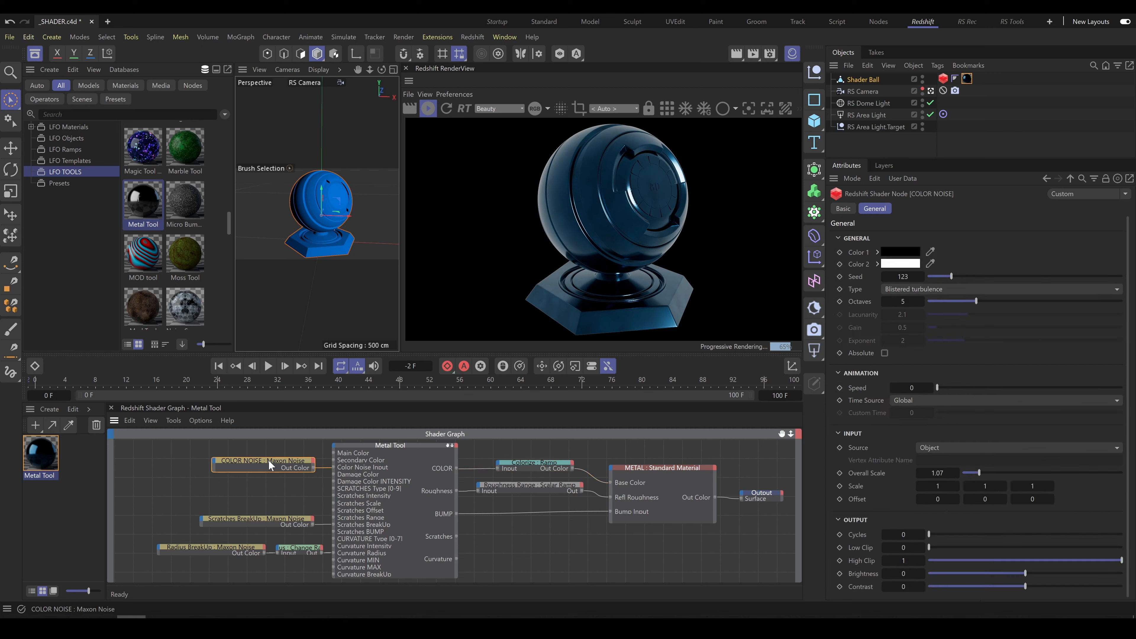
left_click(1000, 535)
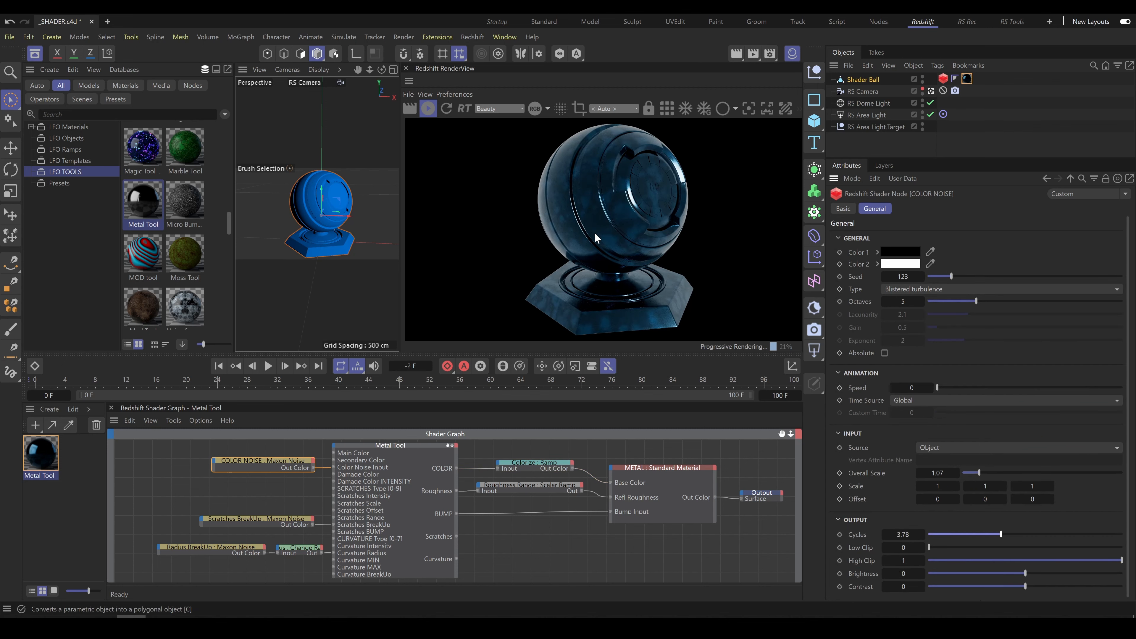
left_click(945, 289)
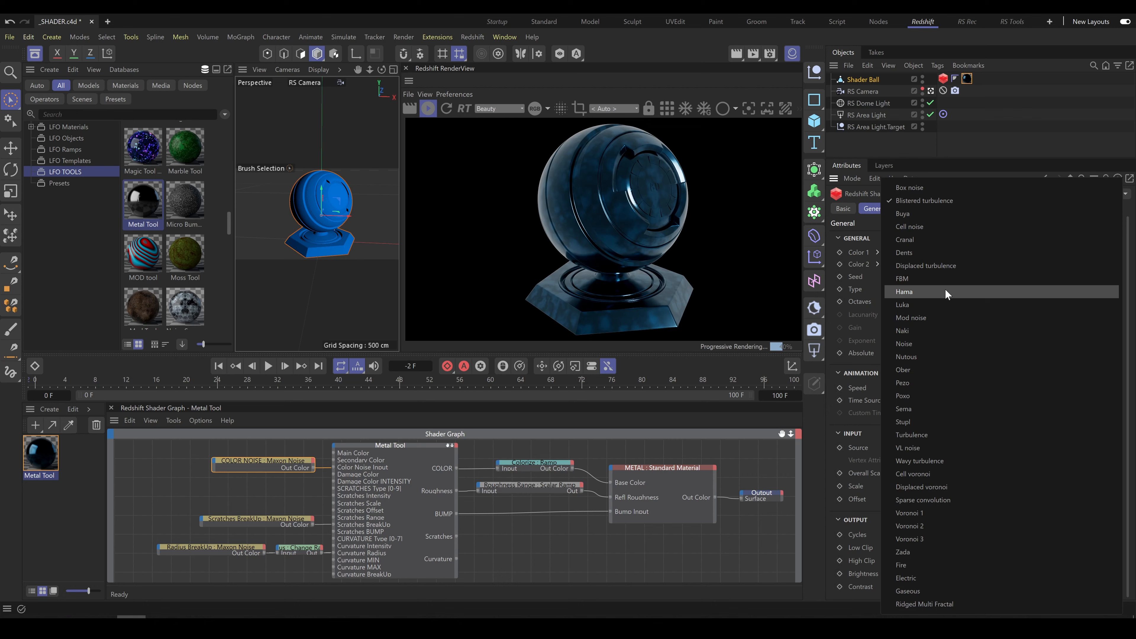
left_click(920, 221)
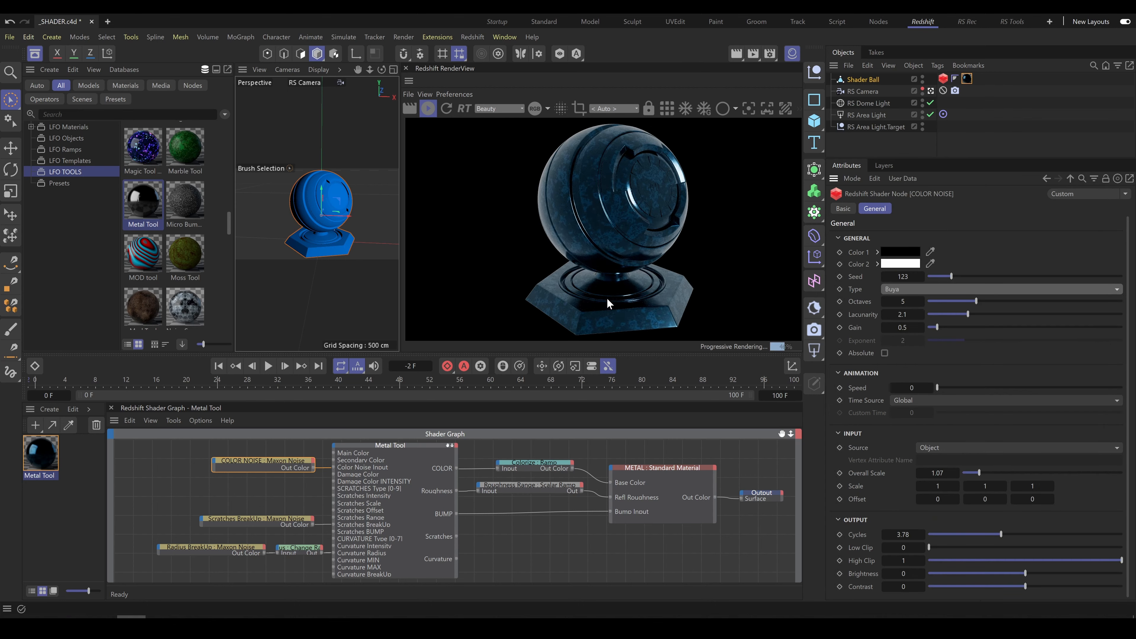
Step: Review the Colorize ramp, and set the Metal Tool's Curvature Intensity and Scratches Intensity to 1
left_click(542, 461)
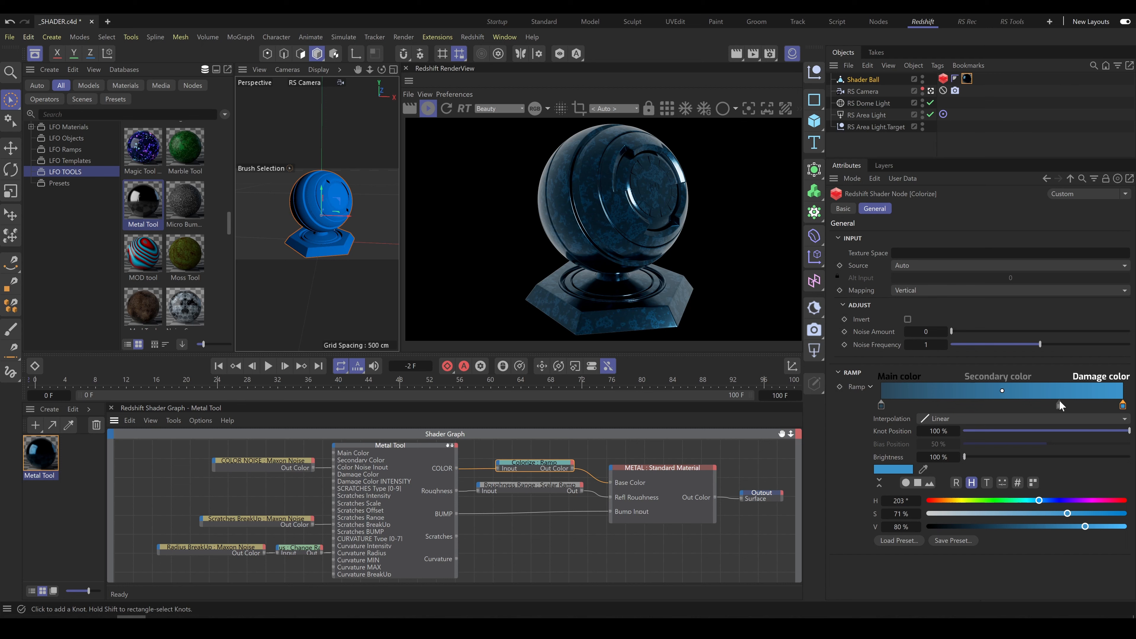
left_click(411, 449)
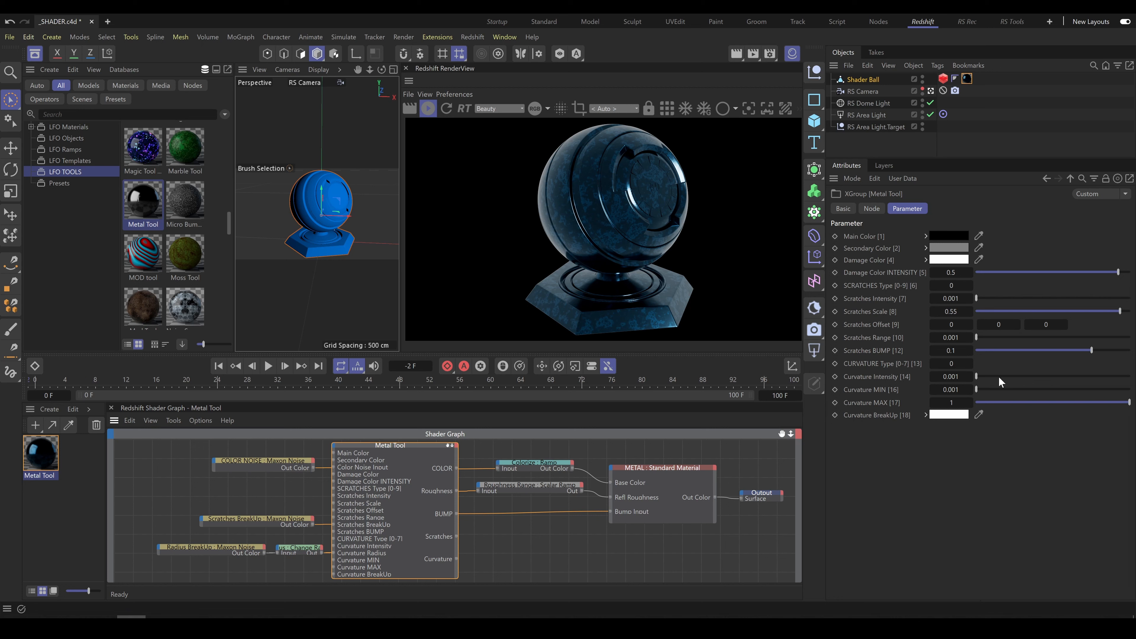
left_click_drag(999, 378, 1134, 378)
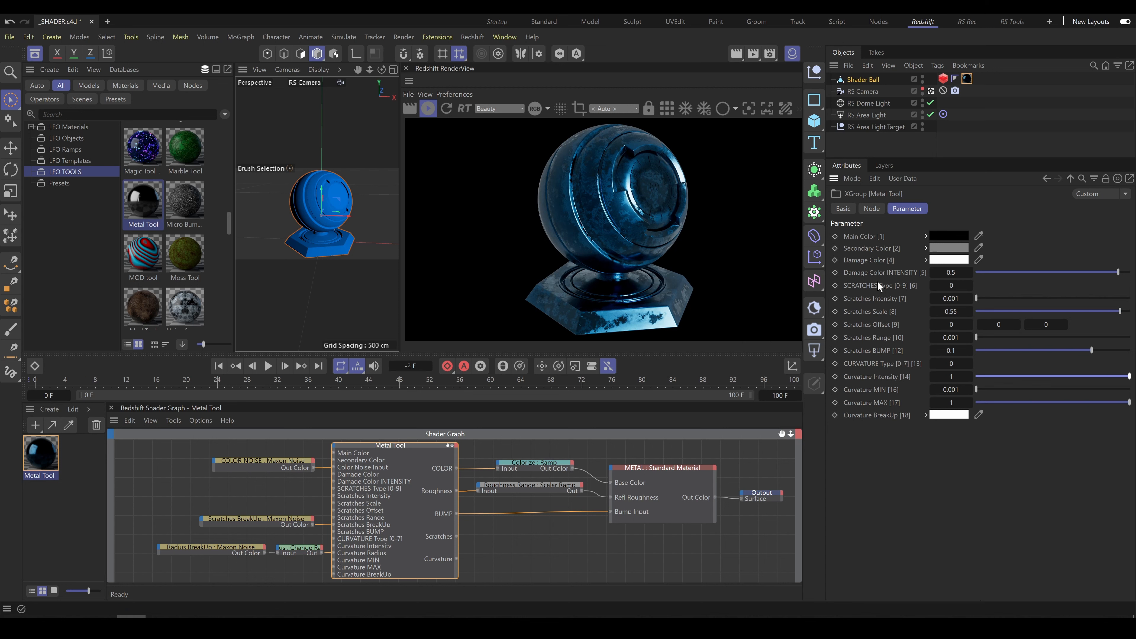
left_click_drag(999, 299, 1134, 300)
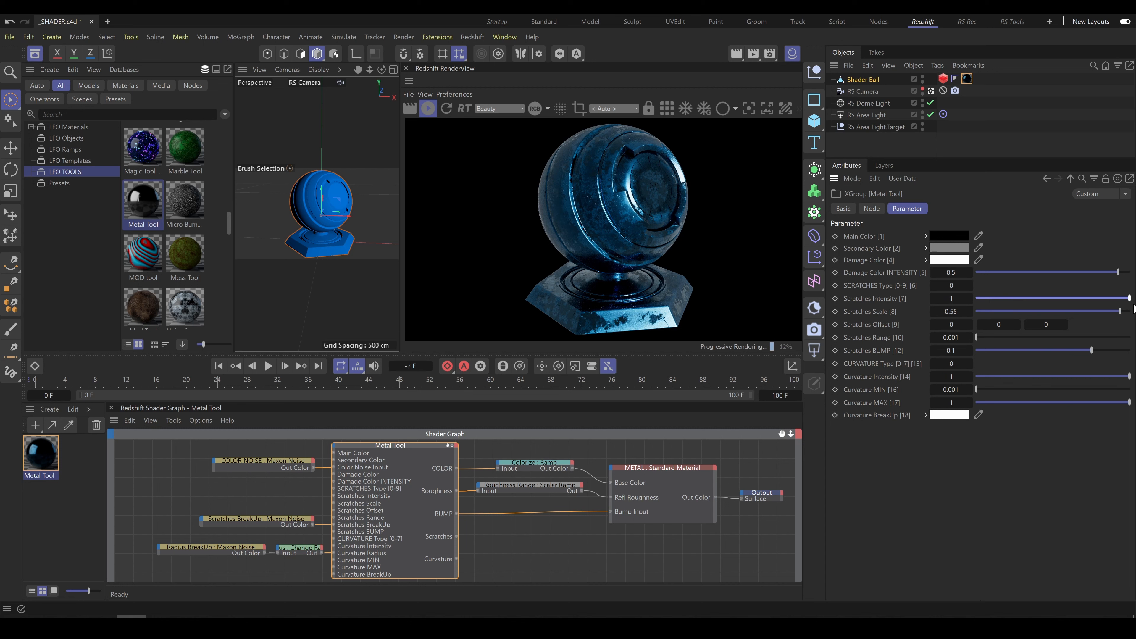
Step: Add a middle knot with a 51% value to the Colorize ramp, and set the end knot's hue to 46°
left_click(536, 461)
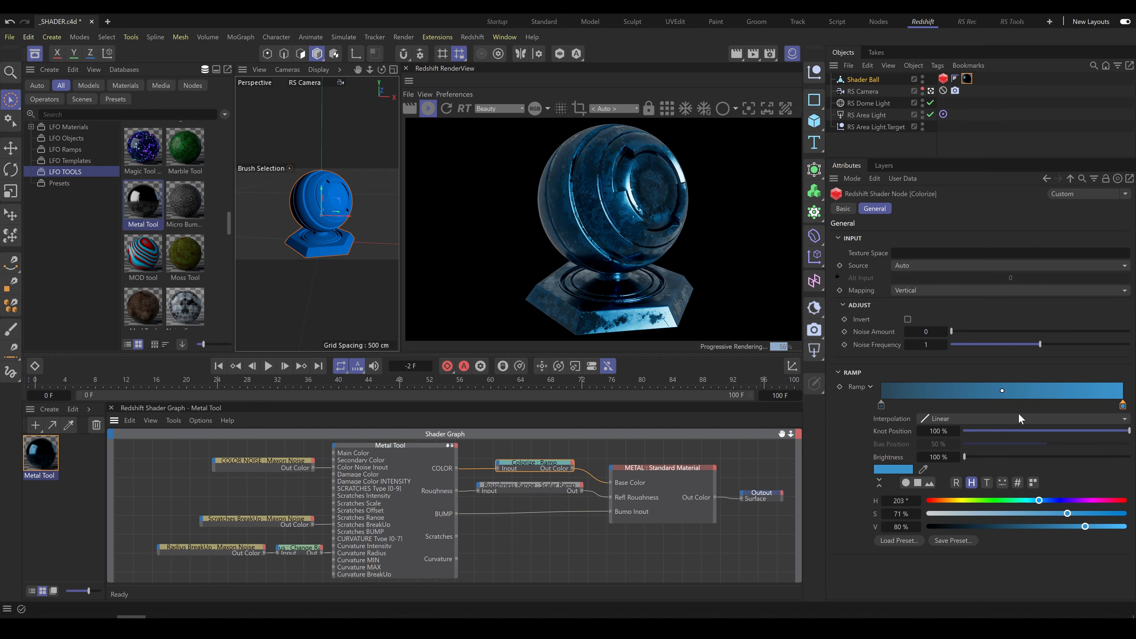
left_click(1000, 404)
left_click_drag(1055, 529, 1024, 525)
left_click(1122, 405)
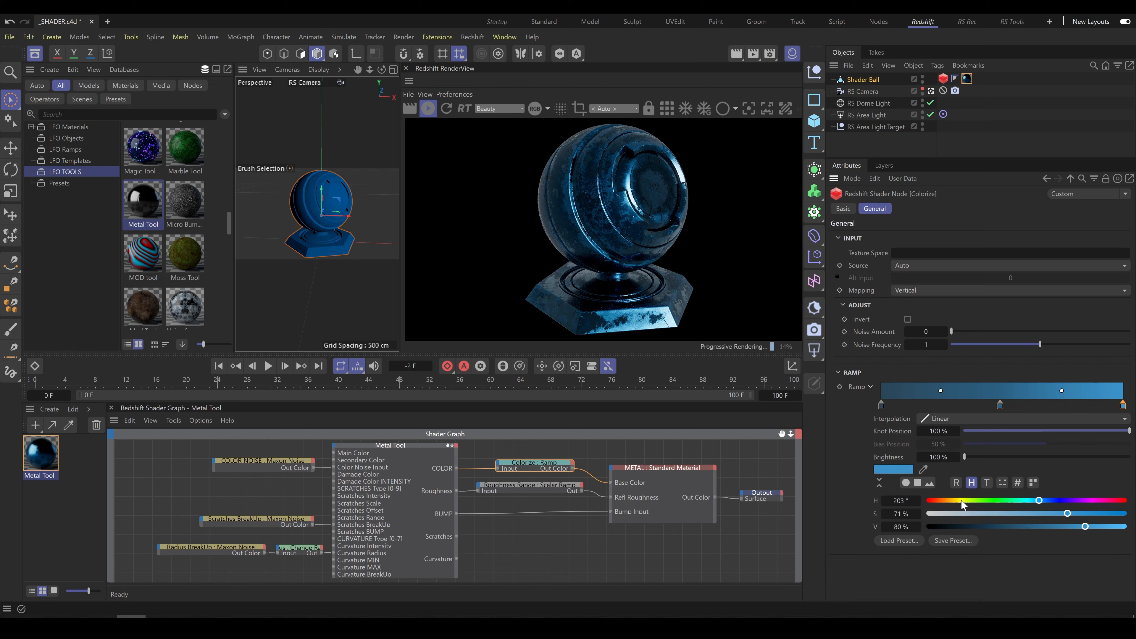
left_click(953, 500)
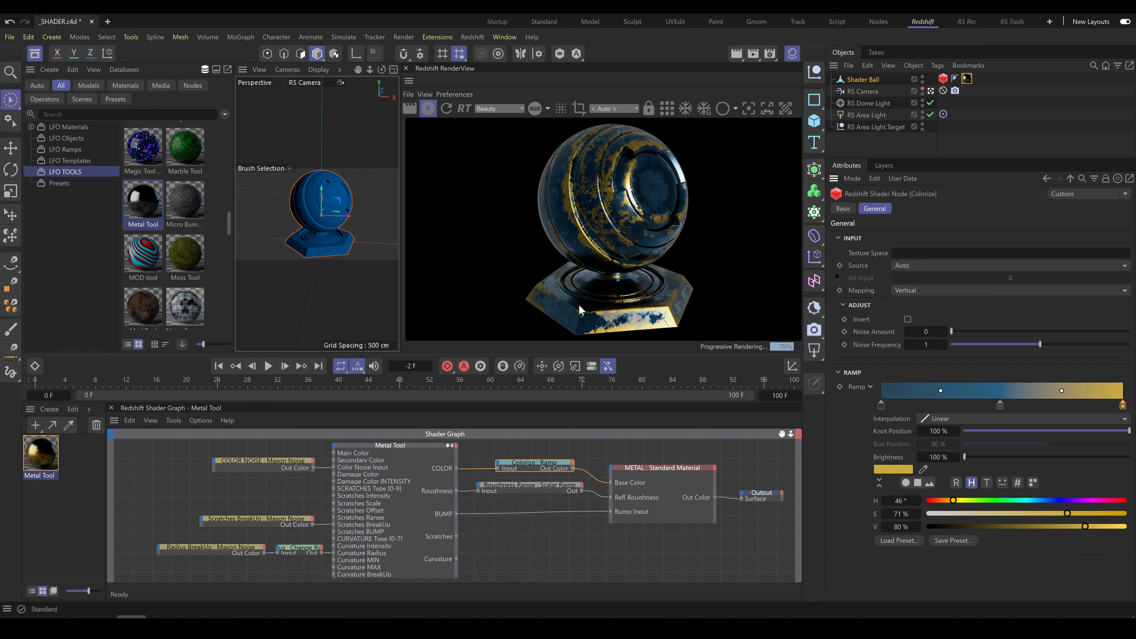
Step: Leave the RS Camera view and set the Metal Tool's Scratches Intensity to 0.4529 and Curvature Intensity to 0.3802
left_click(930, 91)
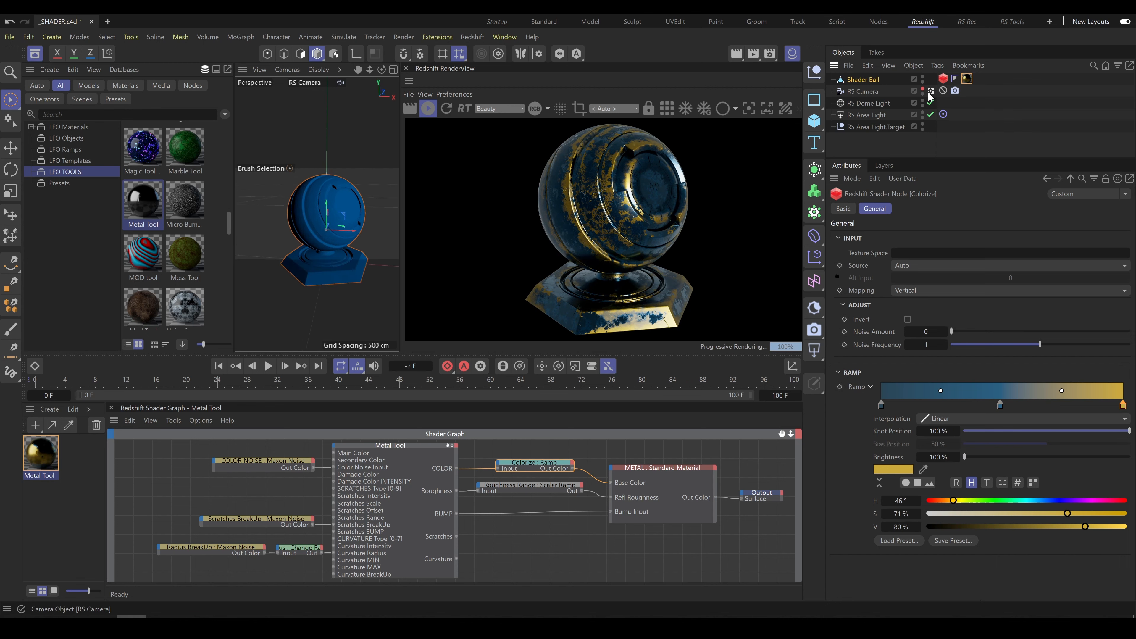
scroll(310, 211, "up", 3)
left_click(390, 445)
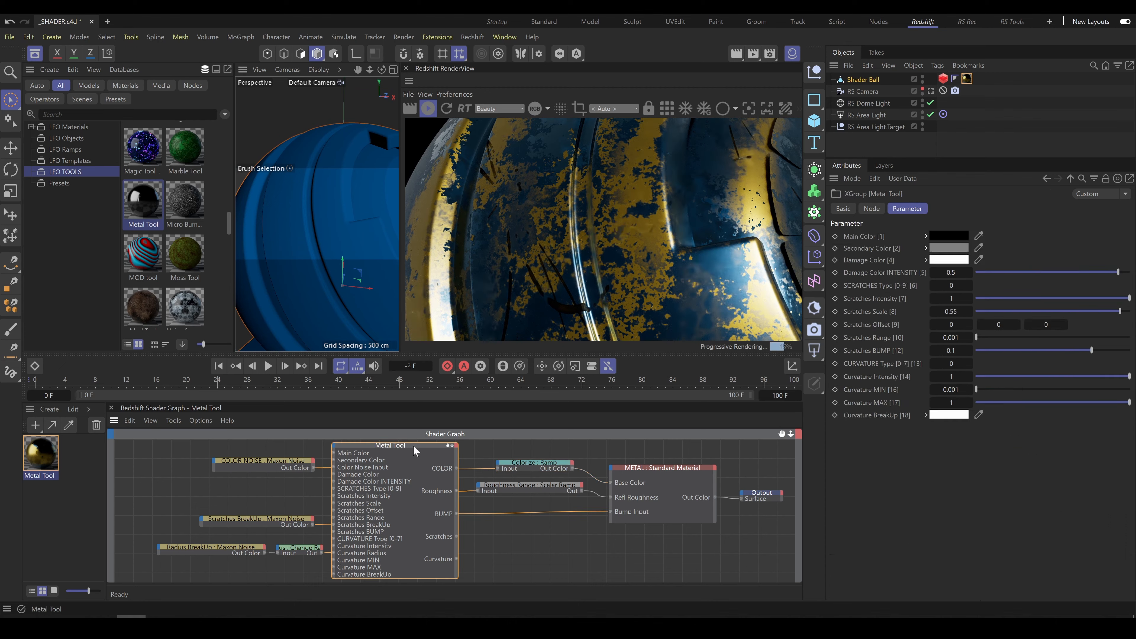
left_click_drag(1105, 298, 1116, 297)
left_click_drag(1116, 377, 1113, 376)
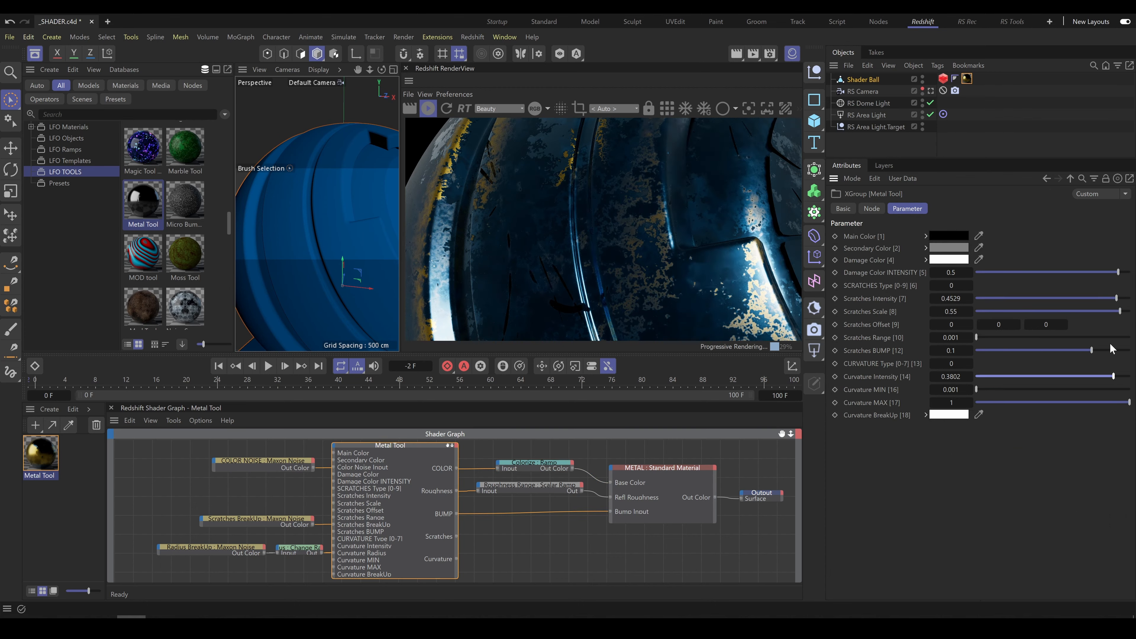
Step: Set the Metal Tool's scratches to Type 1, Range 0.1879, Intensity 0.4875 and Scale 0.6457
left_click_drag(1110, 337, 1101, 337)
left_click(970, 284)
left_click_drag(1116, 298, 1123, 311)
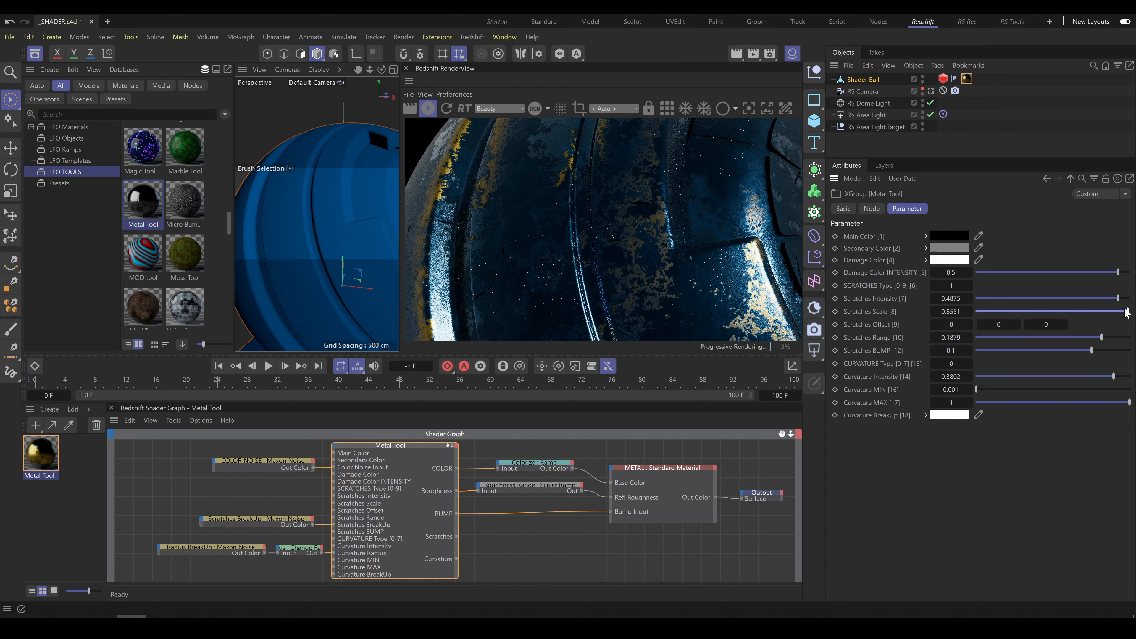
Step: Reduce the Colorize ramp to its first knot at 57% value, and set the Metal Tool's Curvature MIN to 0.0325
scroll(317, 206, "down", 3)
left_click(545, 465)
left_click_drag(961, 405, 946, 405)
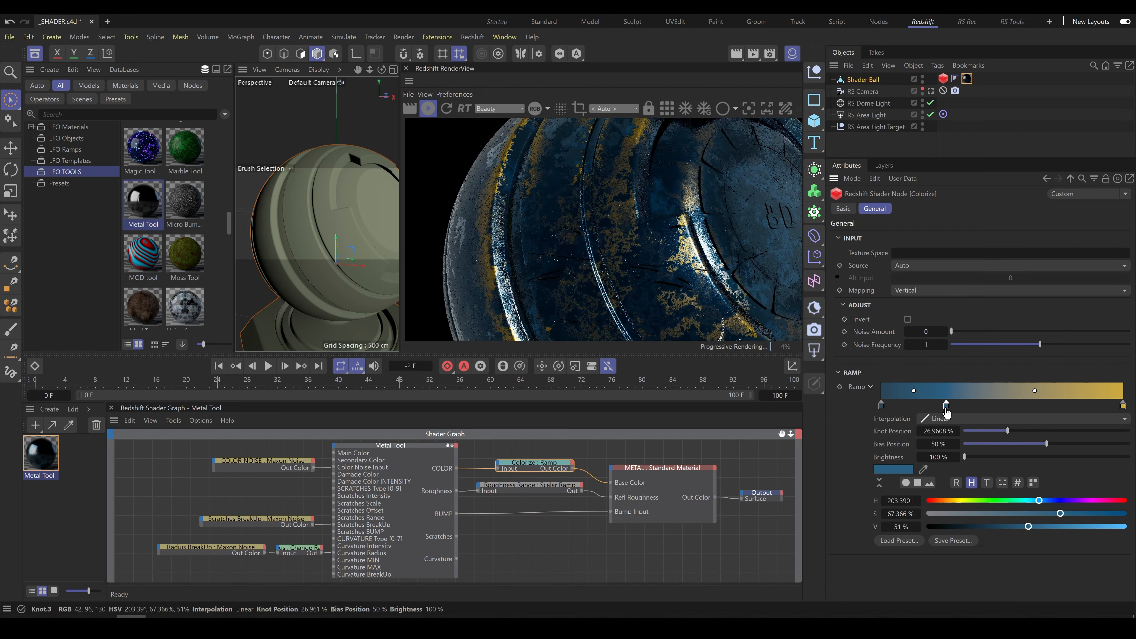
left_click(880, 404)
left_click_drag(1017, 526, 1039, 526)
left_click_drag(946, 405, 948, 445)
left_click_drag(1123, 405, 1095, 464)
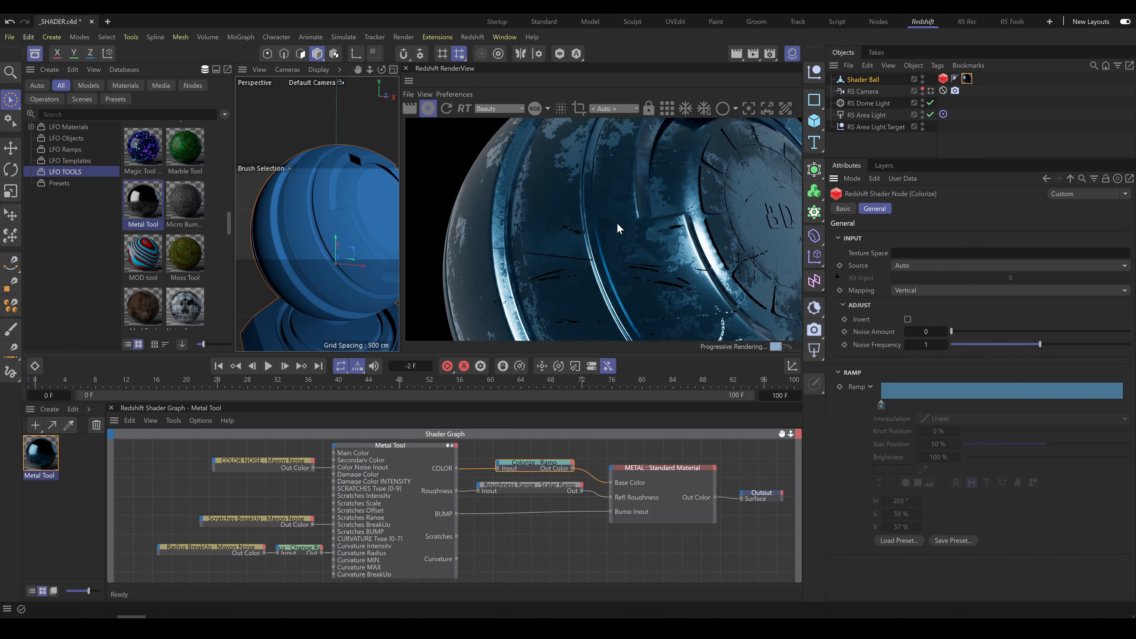
left_click(420, 453)
left_click_drag(976, 389, 1073, 389)
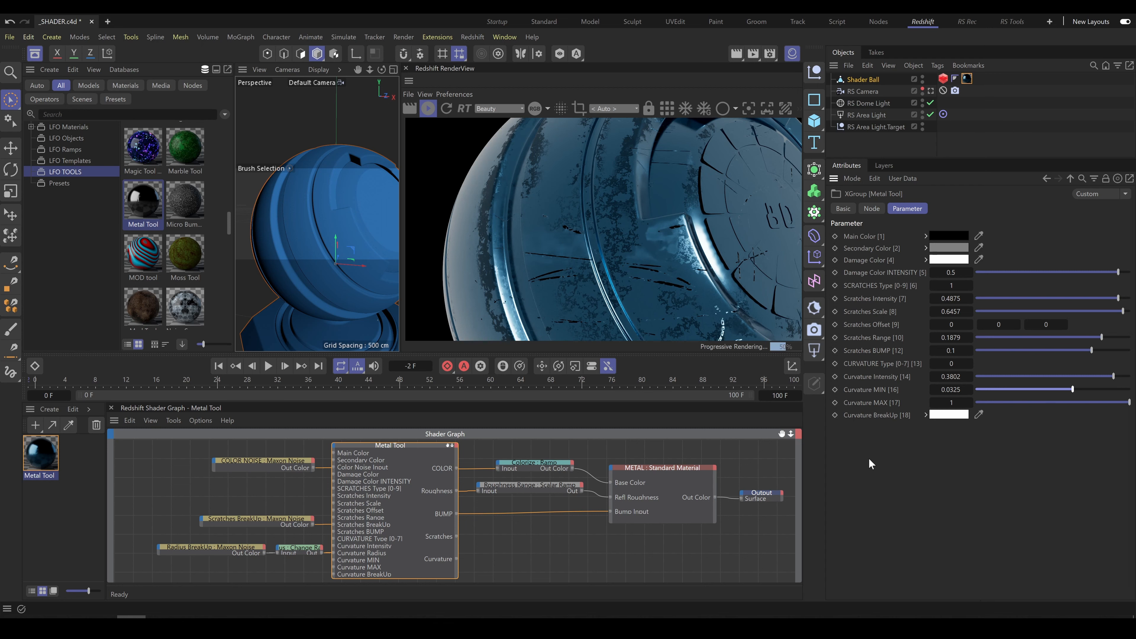
Step: Set the Scratches BreakUp noise to type Buya, Overall Scale 2.16, Low Clip 0.248, and its first two Offset values to 1
left_click(252, 522)
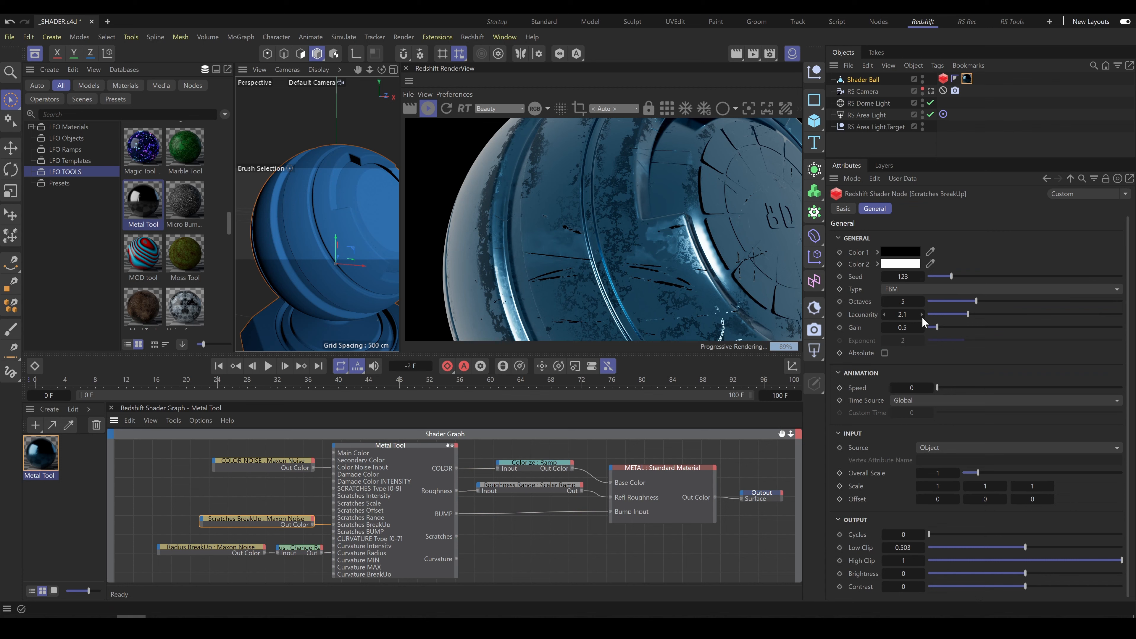
left_click(912, 291)
left_click(907, 213)
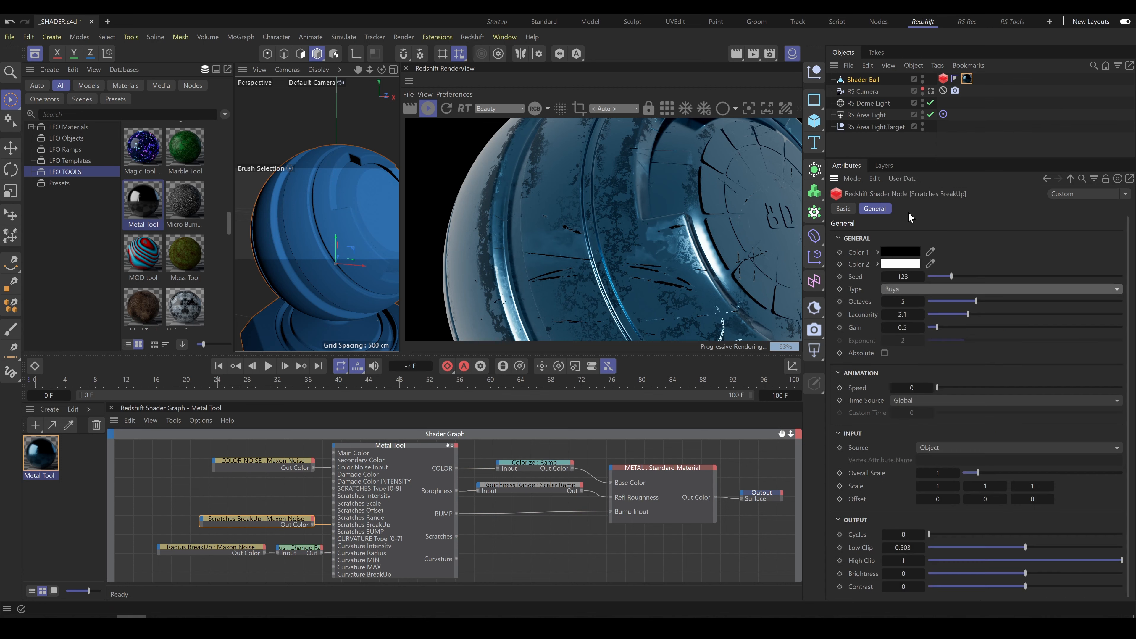
left_click_drag(978, 472, 996, 472)
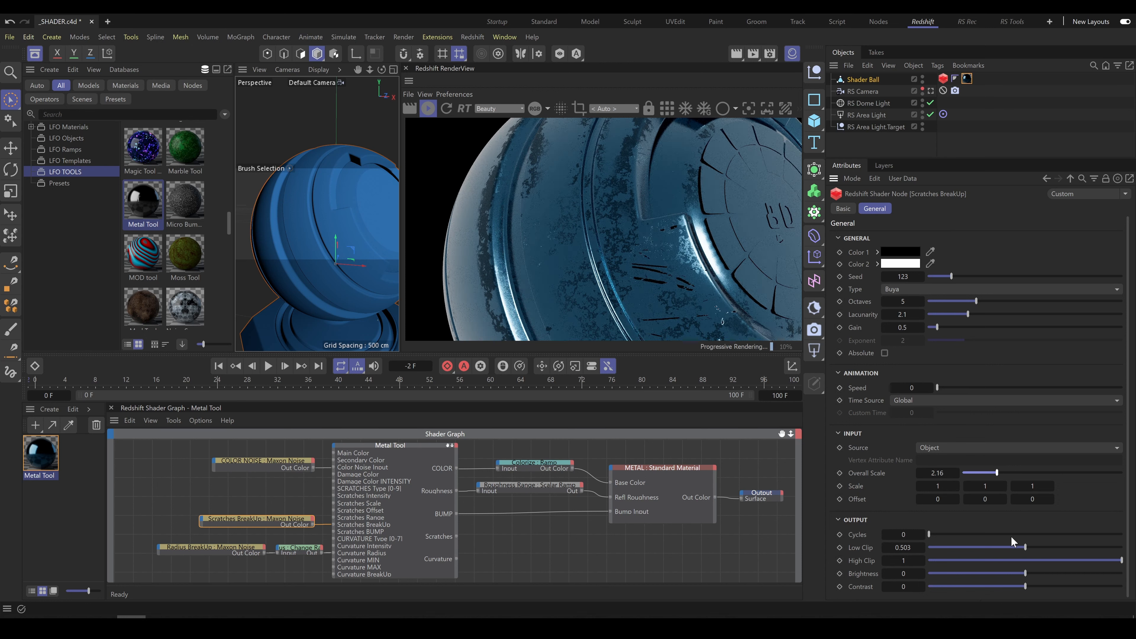
left_click_drag(1008, 547, 976, 547)
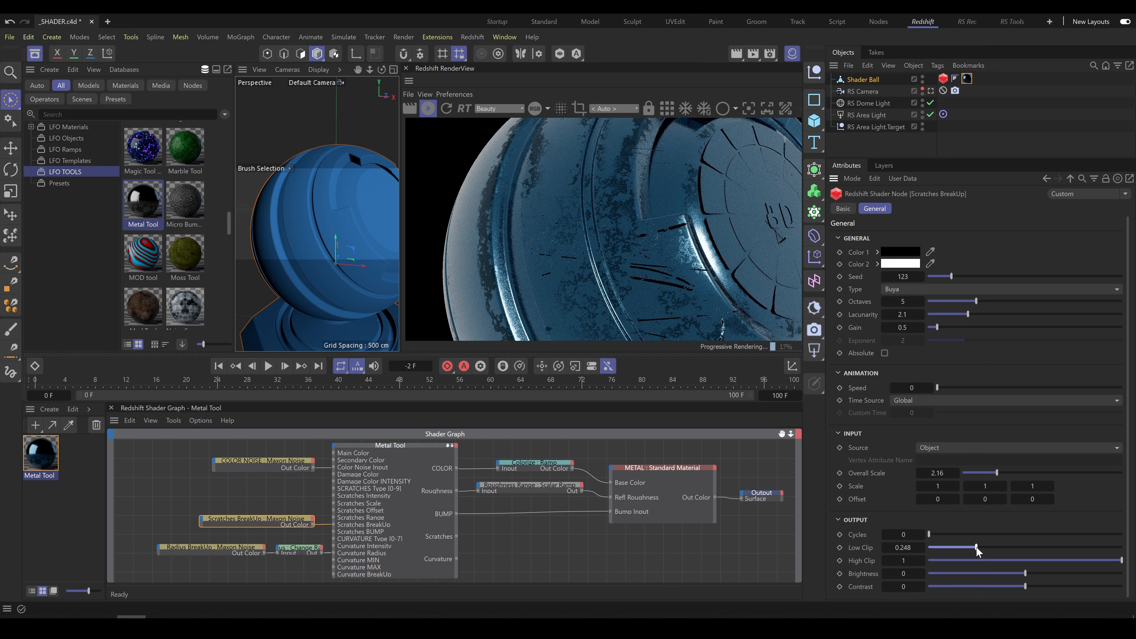
left_click(1003, 499)
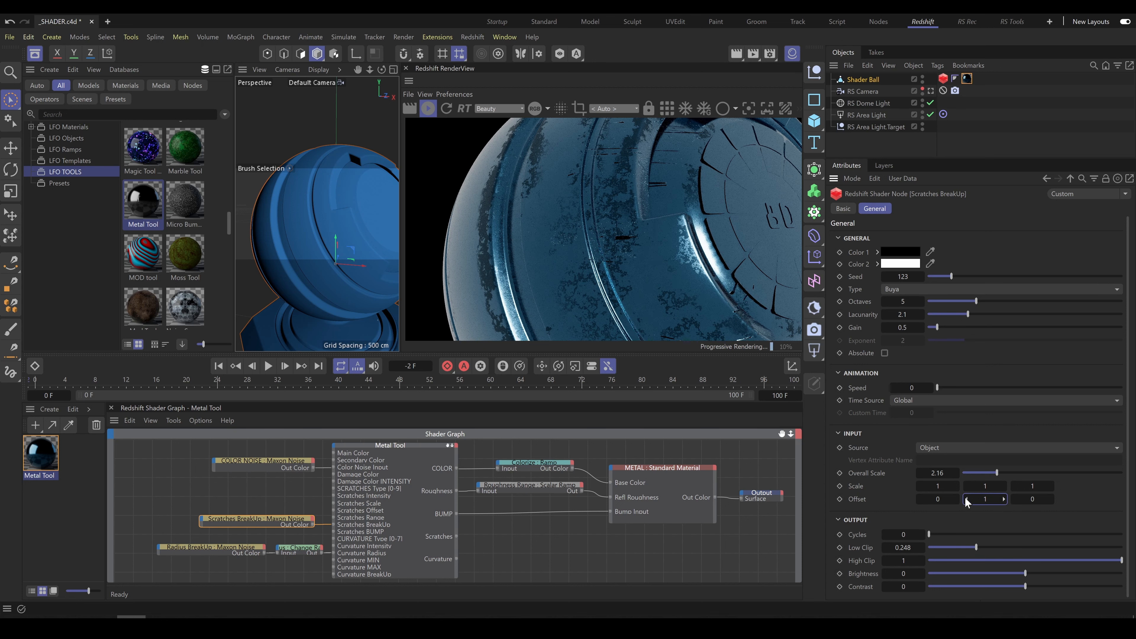
left_click(955, 499)
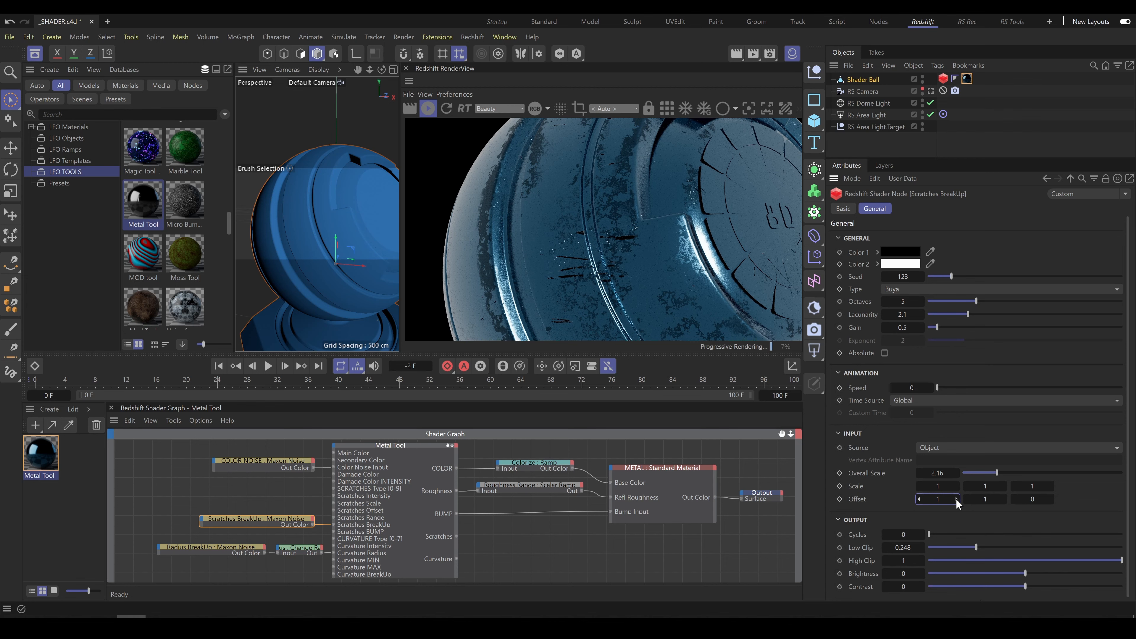
Step: Set the Metal Tool's scratches to Type 2, Intensity 0.6918 and Scale 0.5035
scroll(317, 203, "down", 2)
left_click(389, 445)
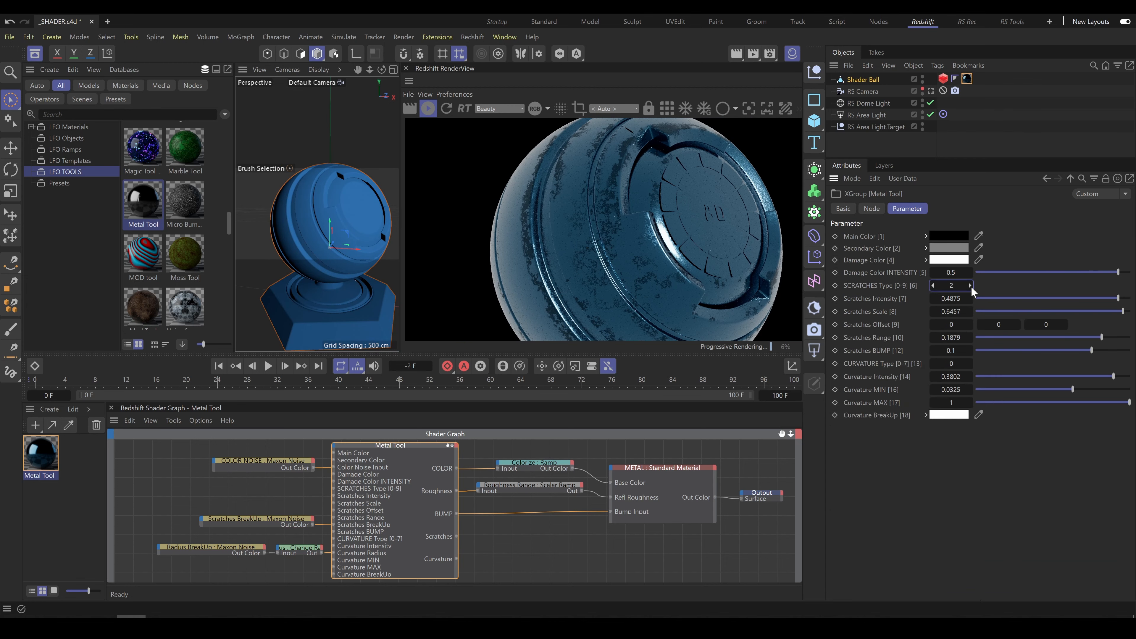
left_click_drag(1118, 298, 1118, 311)
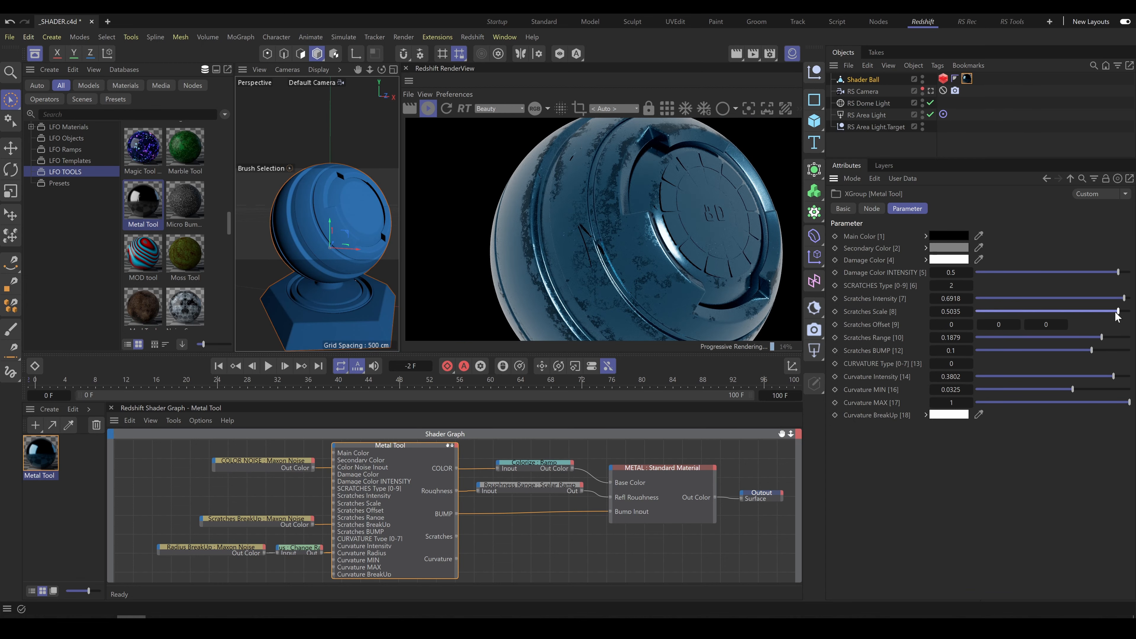
Step: Increase the Scratches BreakUp noise's Overall Scale to 7.25
left_click(257, 522)
left_click_drag(990, 472, 981, 472)
left_click(1077, 473)
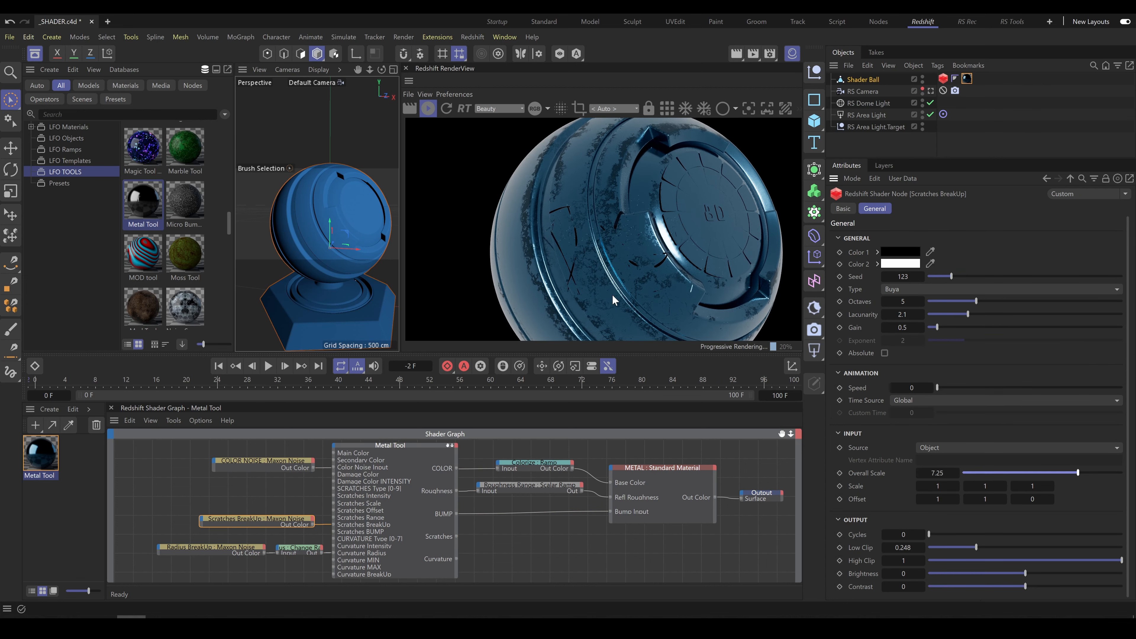
Step: Set Scratches Offset to 2, 1, 0, Scratches Range to 0.7413, Scratches BUMP to 0.0361 and Curvature MIN to 0.0167, and return to the RS Camera view
left_click(420, 446)
left_click_drag(1074, 350, 1124, 338)
left_click_drag(1113, 376, 1061, 391)
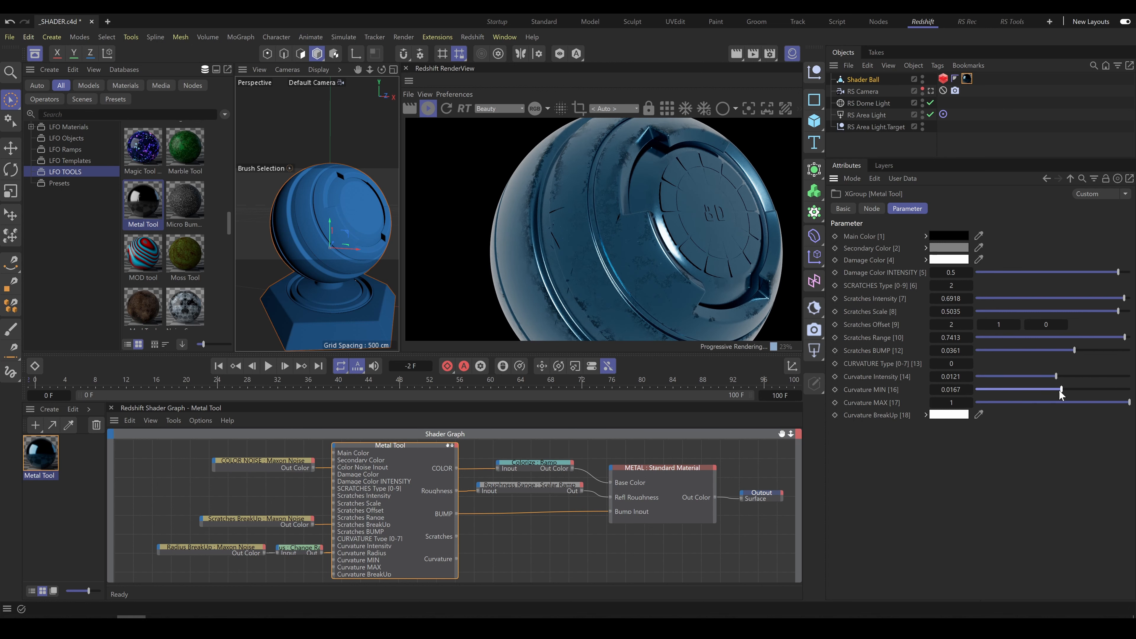
left_click(930, 91)
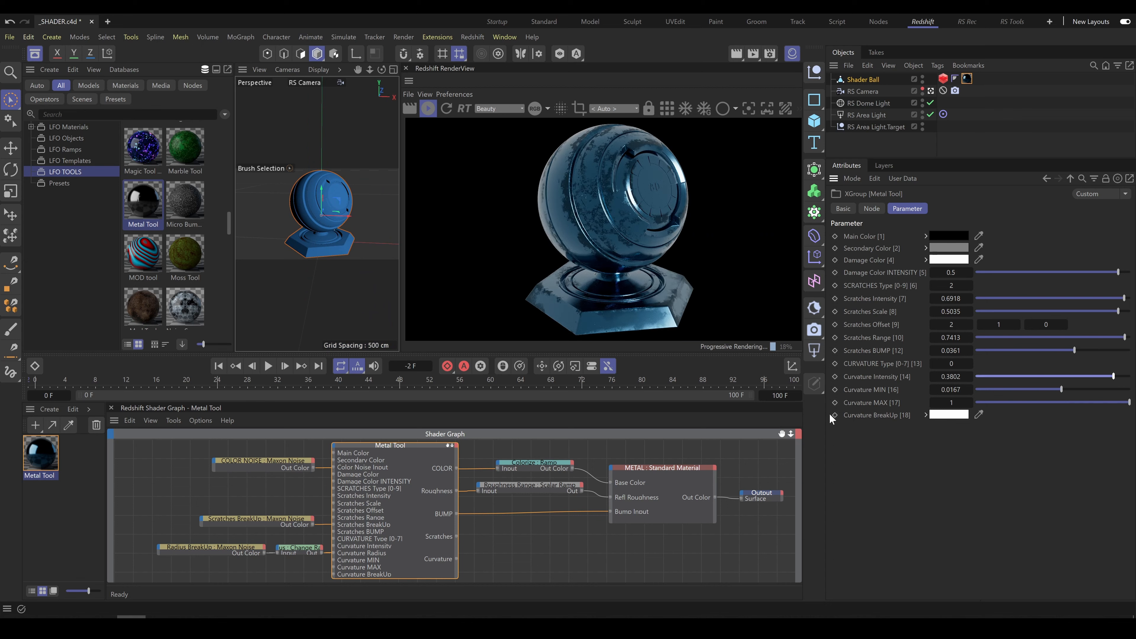
Step: Give the Colorize ramp an orange end knot and a purplish-blue knot at about 32% position
left_click(535, 463)
mouse_move(955, 501)
left_mouse_down()
mouse_move(968, 504)
mouse_move(943, 504)
left_mouse_up()
left_click(959, 404)
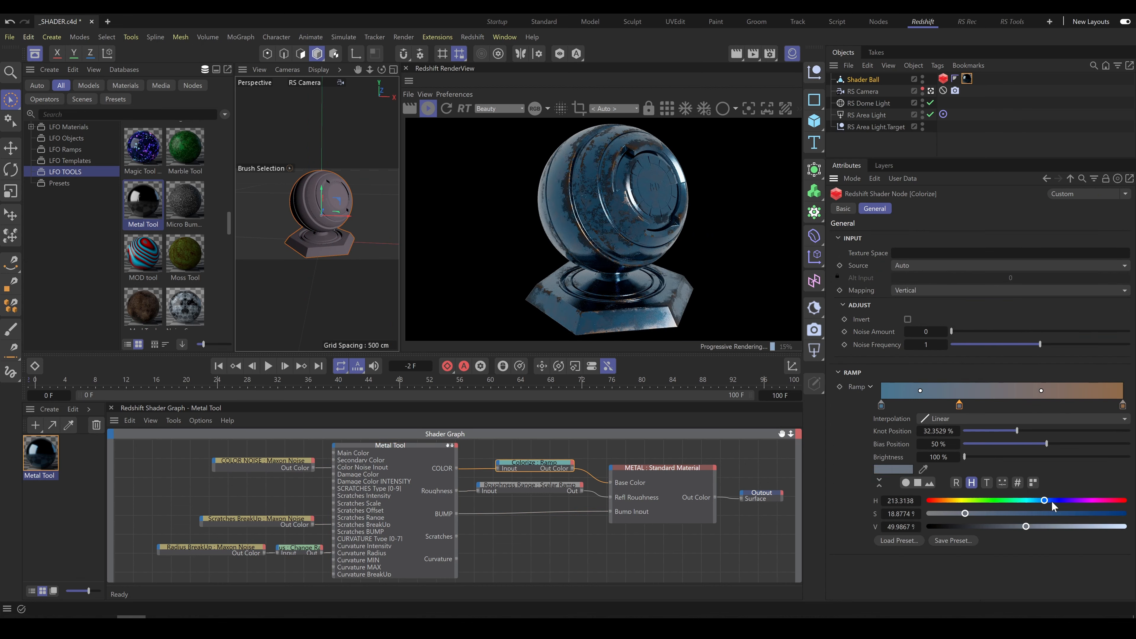
left_click_drag(1049, 500, 1056, 501)
mouse_move(1026, 513)
left_mouse_down()
mouse_move(987, 514)
mouse_move(1061, 529)
mouse_move(1035, 530)
left_mouse_up()
Step: Adjust the output brightness of the COLOR NOISE, Scratches BreakUp and Radius BreakUp noises, setting Scratches BreakUp to 0.194
left_click(267, 463)
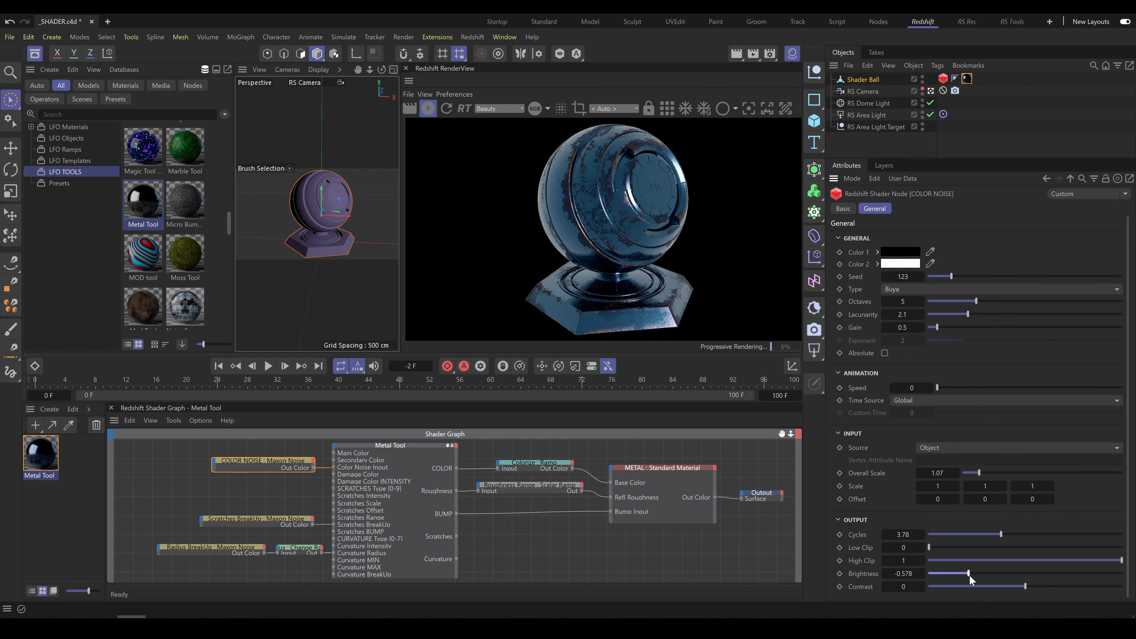
left_click_drag(1025, 574, 1042, 573)
left_click(271, 522)
left_click_drag(947, 581, 1045, 580)
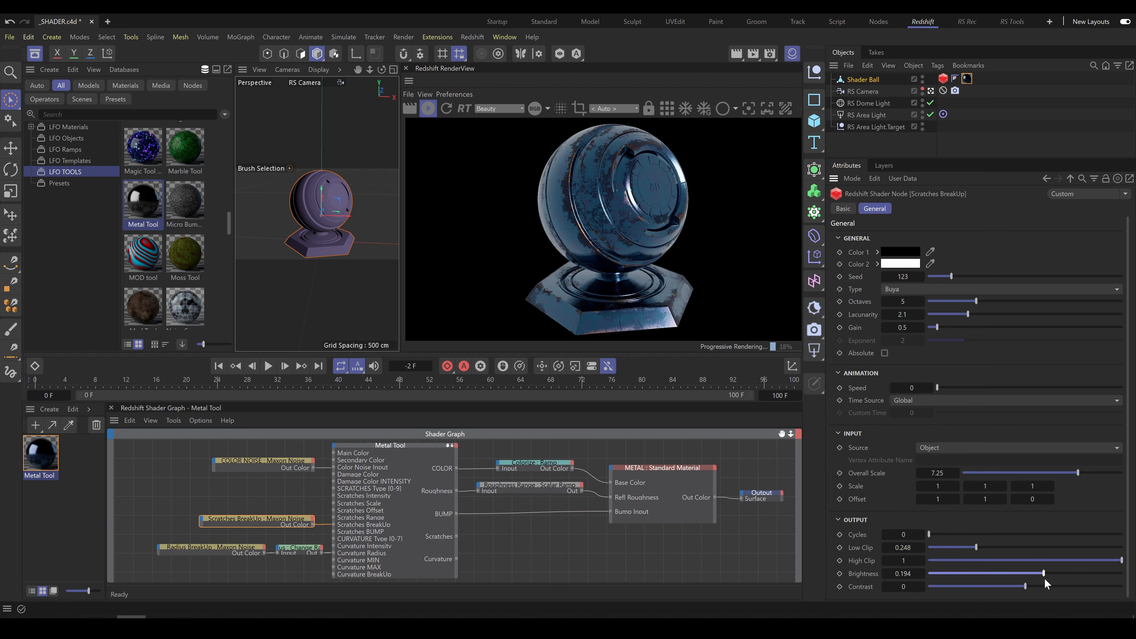
left_click(211, 551)
left_click_drag(960, 574, 988, 575)
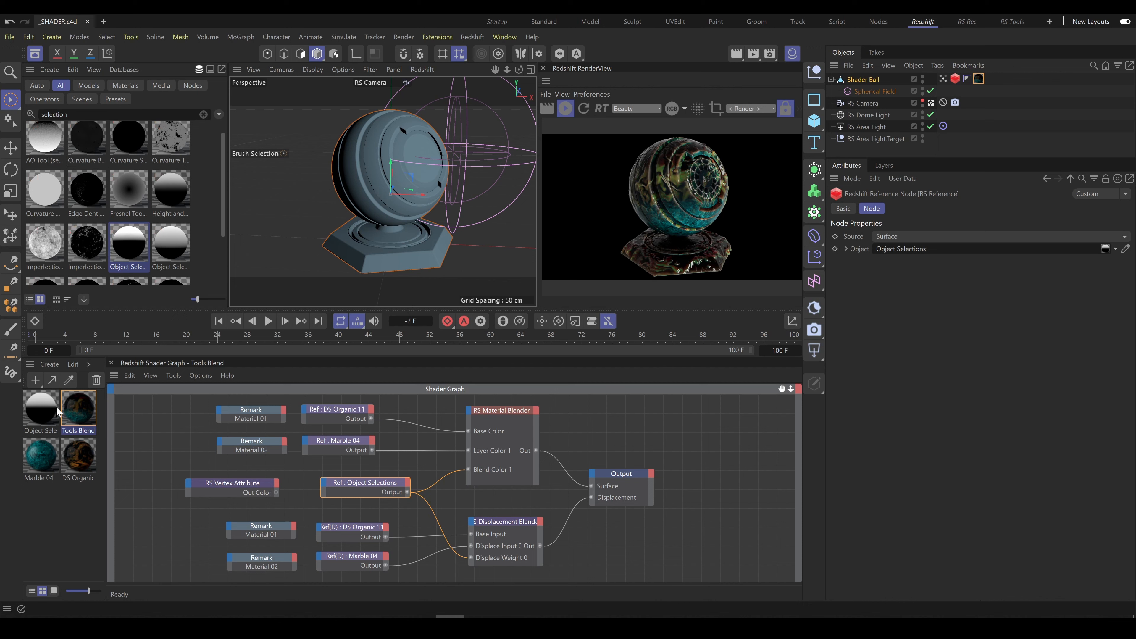
Step: In the Object Selections material, set the Normal Selection's Selection Type to 0 and Range Remap to 0.787
left_click(40, 407)
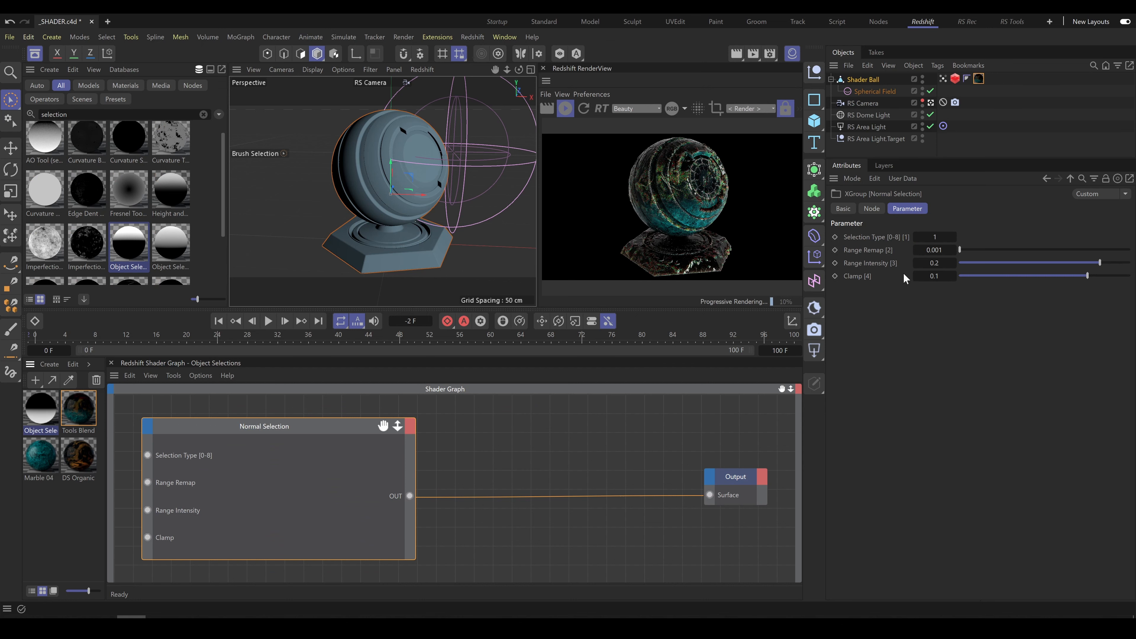
left_click(917, 237)
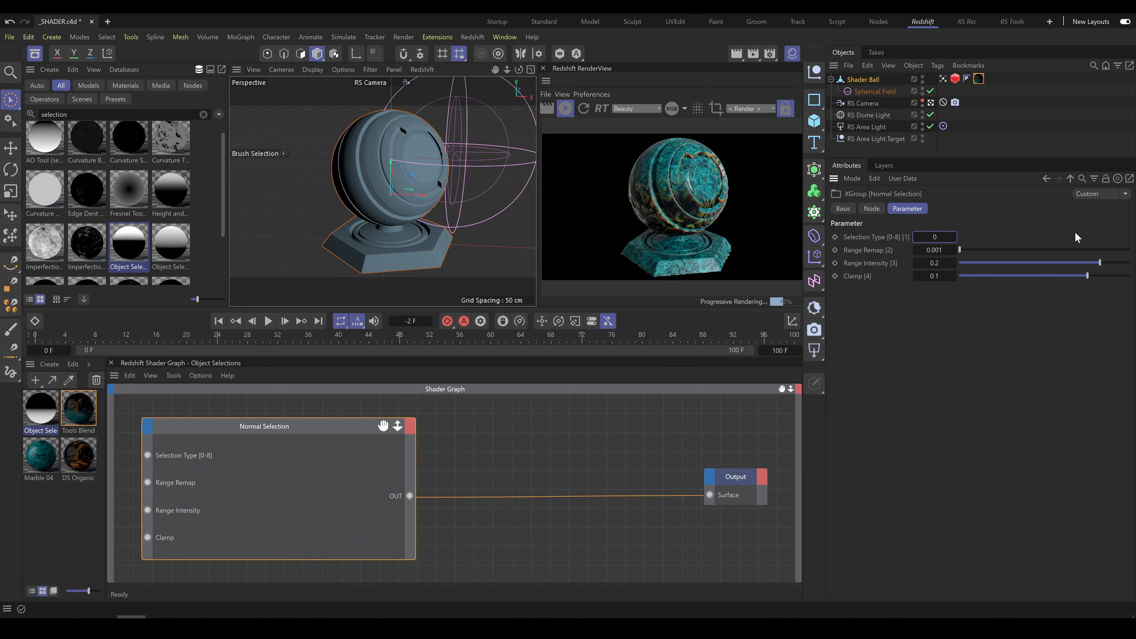
left_click_drag(1088, 250, 1123, 249)
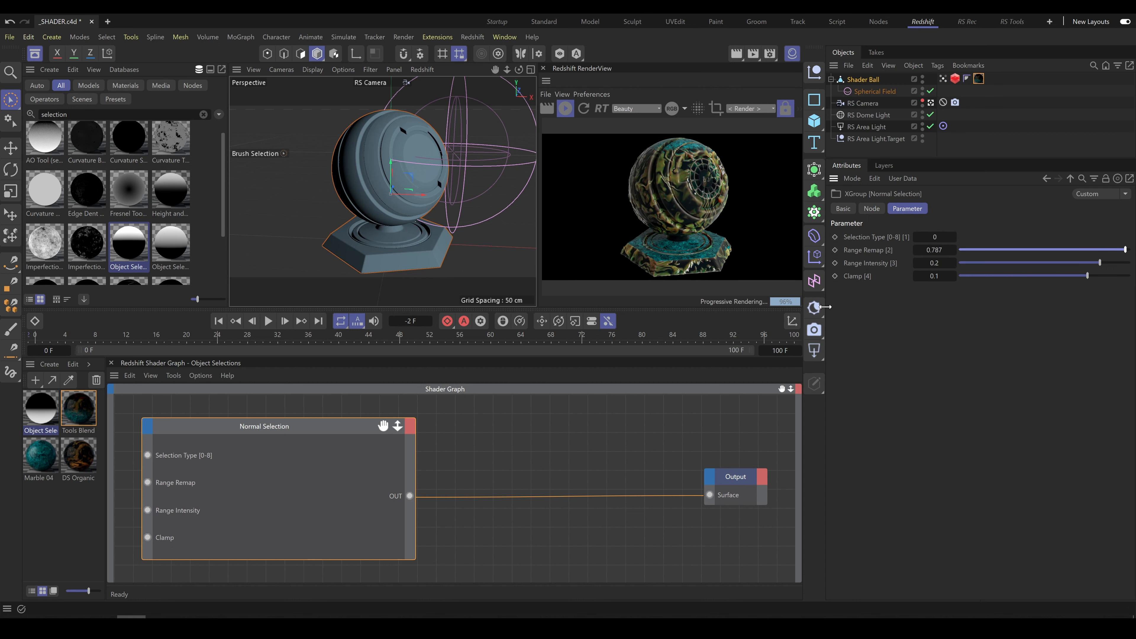
Step: In the Tools Blend graph, connect the RS Vertex Attribute output to the Material Blender's Blend Color 1 and the Displacement Blender's Displace Weight 0
left_click(77, 409)
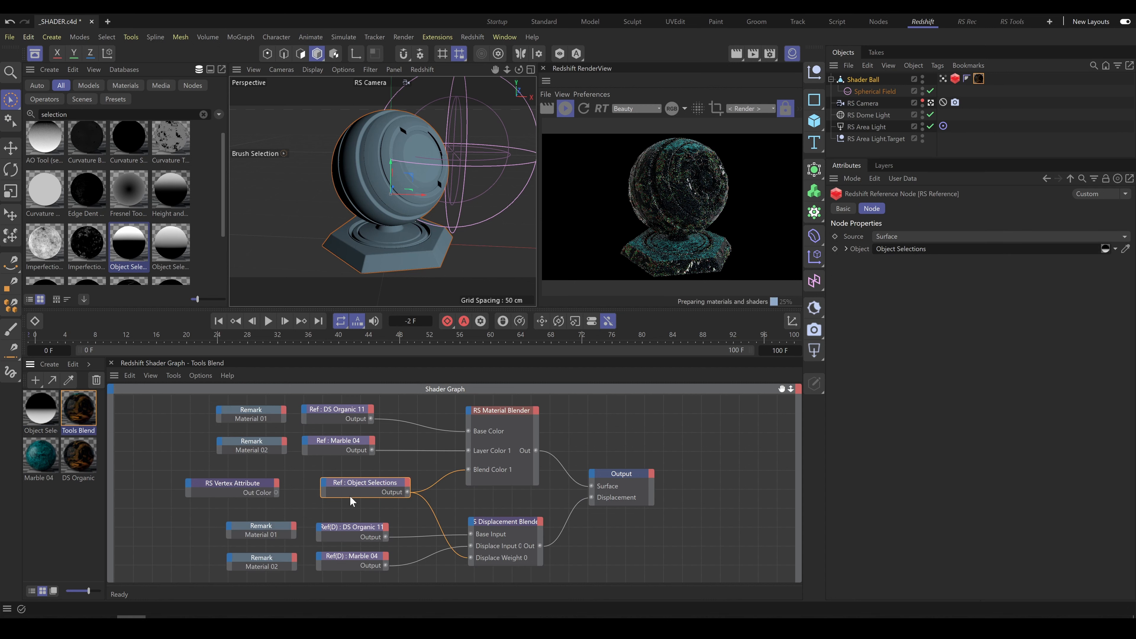
left_click(223, 488)
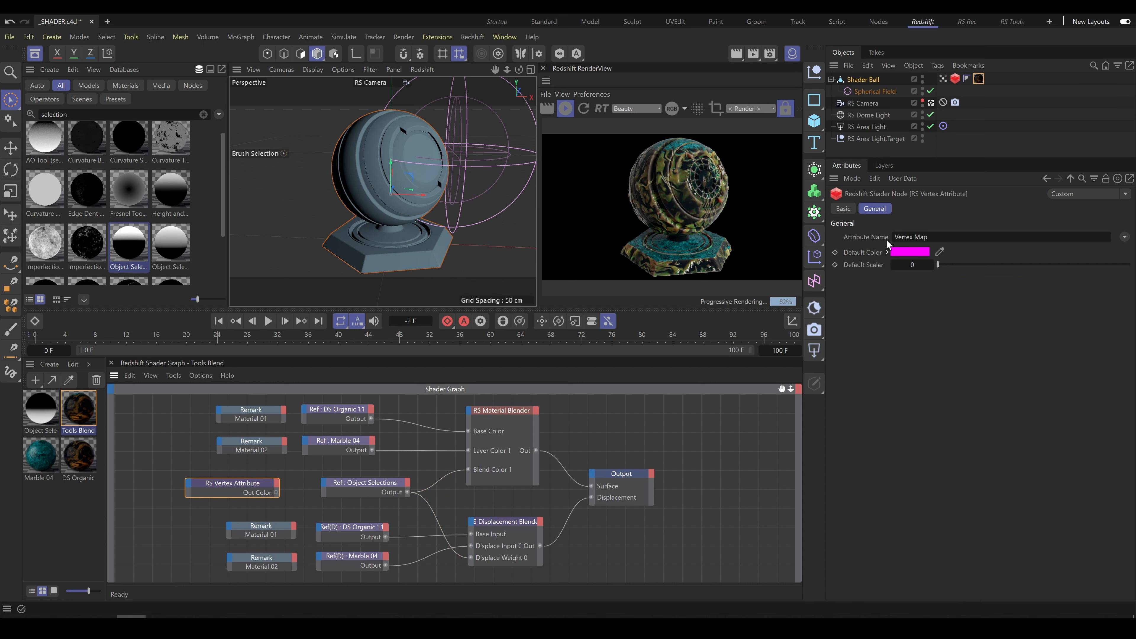
left_click_drag(276, 492, 467, 470)
left_click_drag(276, 493, 469, 558)
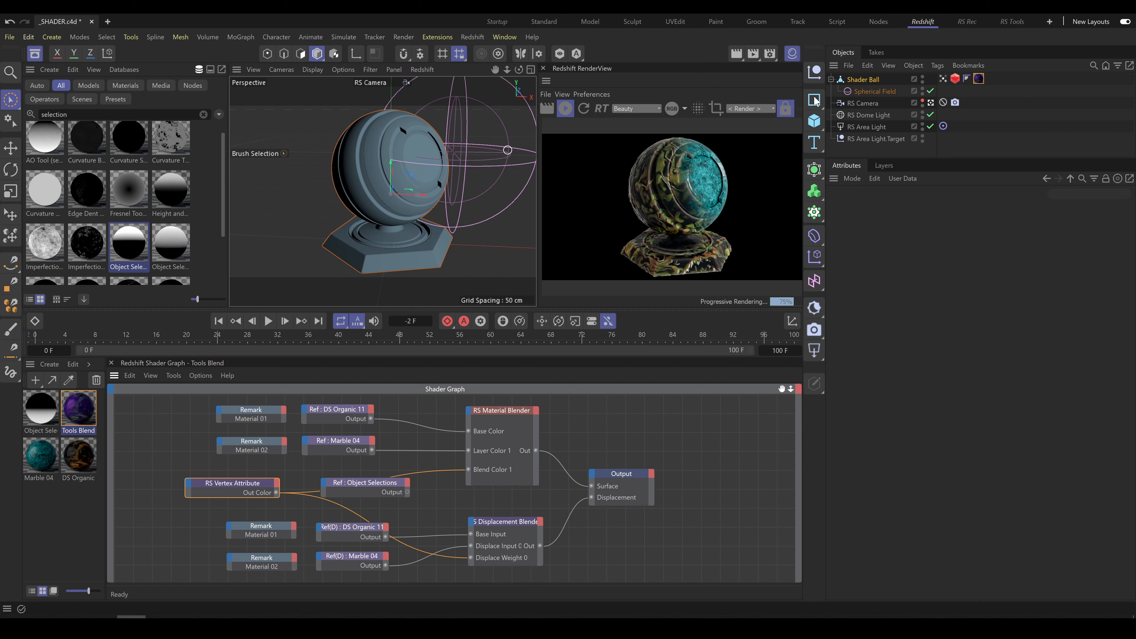
Step: Show the Shader Ball's vertex map and move its Spherical Field down to the ball's base
left_click(875, 91)
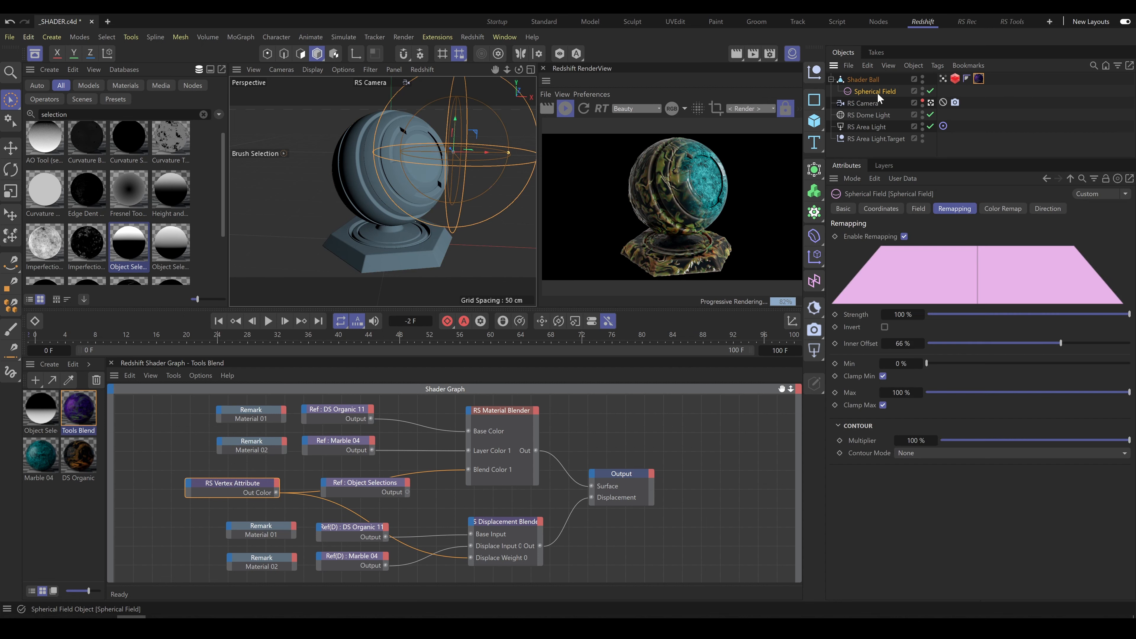
left_click(943, 80)
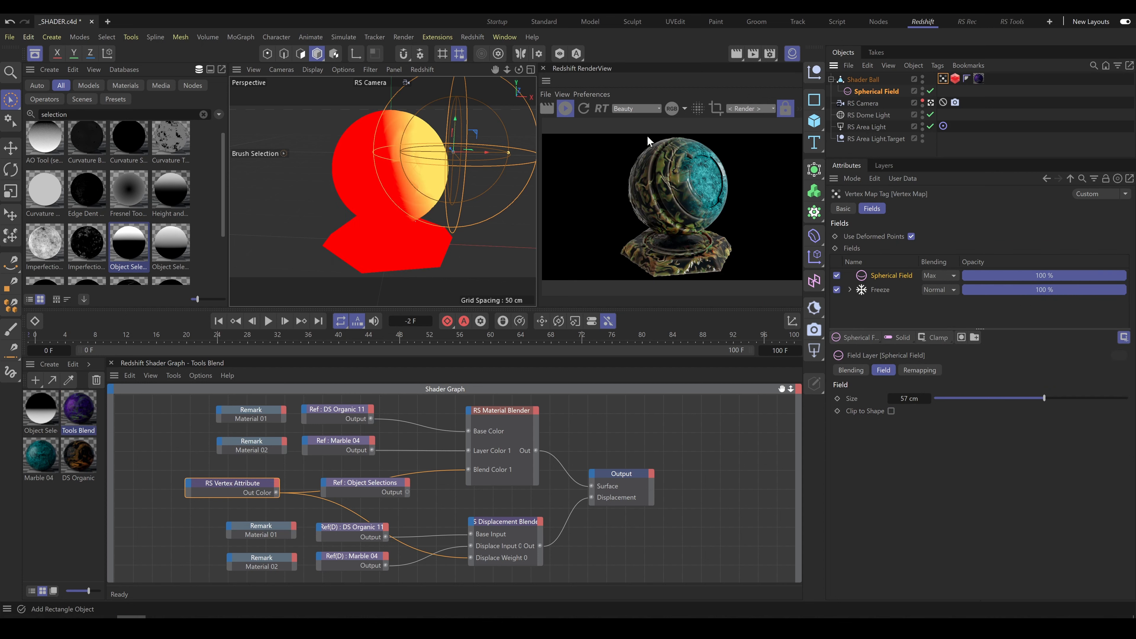
mouse_move(487, 152)
left_mouse_down()
mouse_move(421, 151)
mouse_move(421, 227)
left_mouse_up()
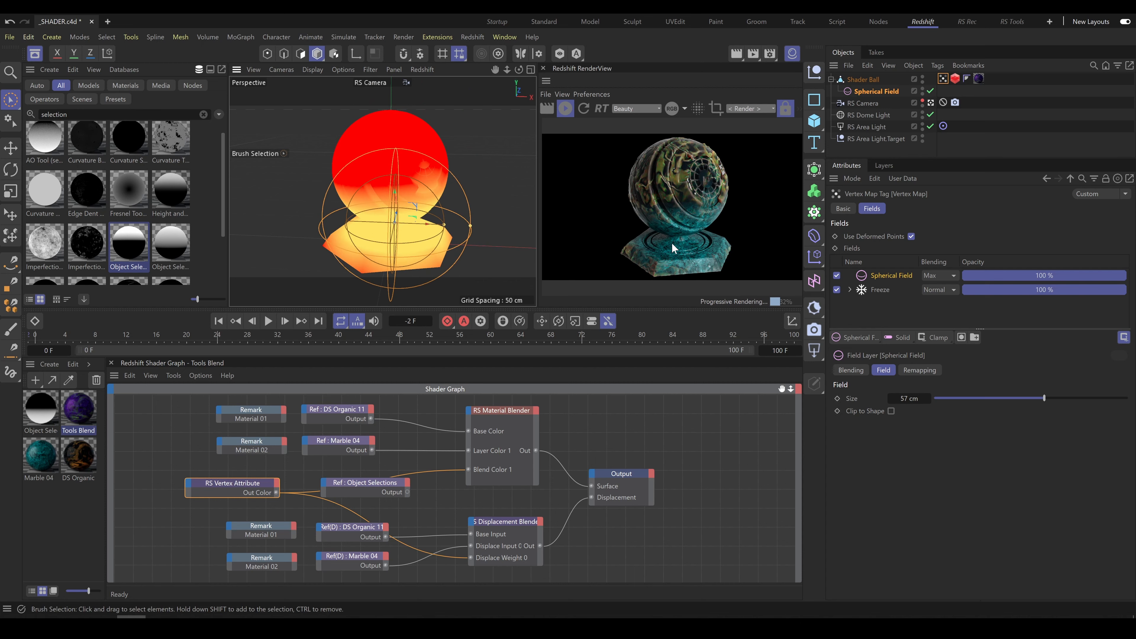